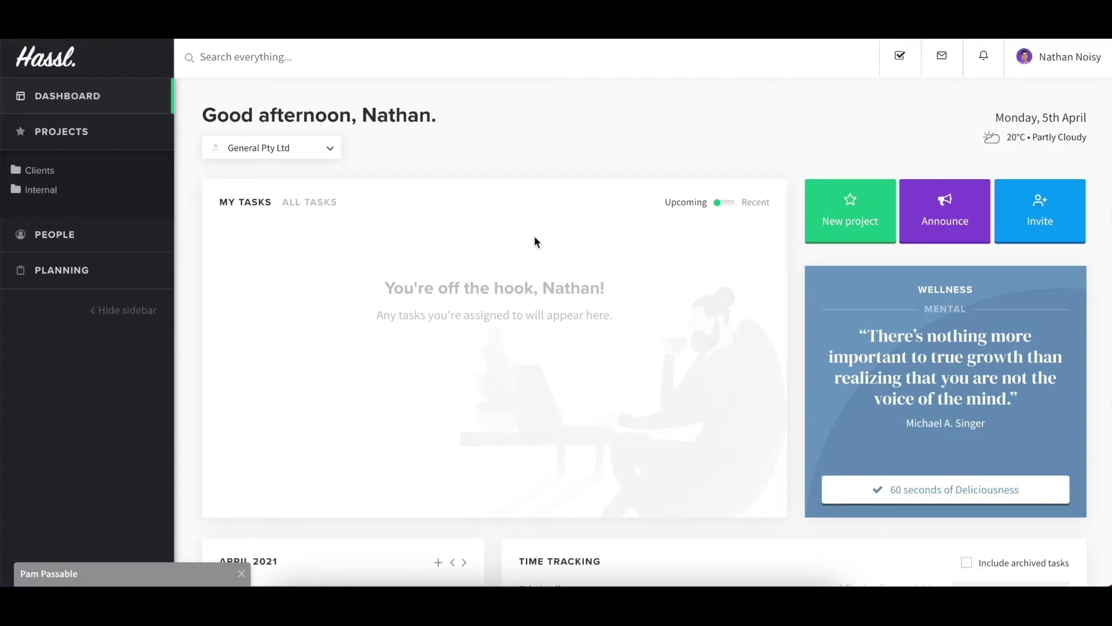
Review the role, weekly hours and privilege levels of the second staff member in the People directory, and close the details.
{"action": "left_click", "coordinate": [105, 239]}
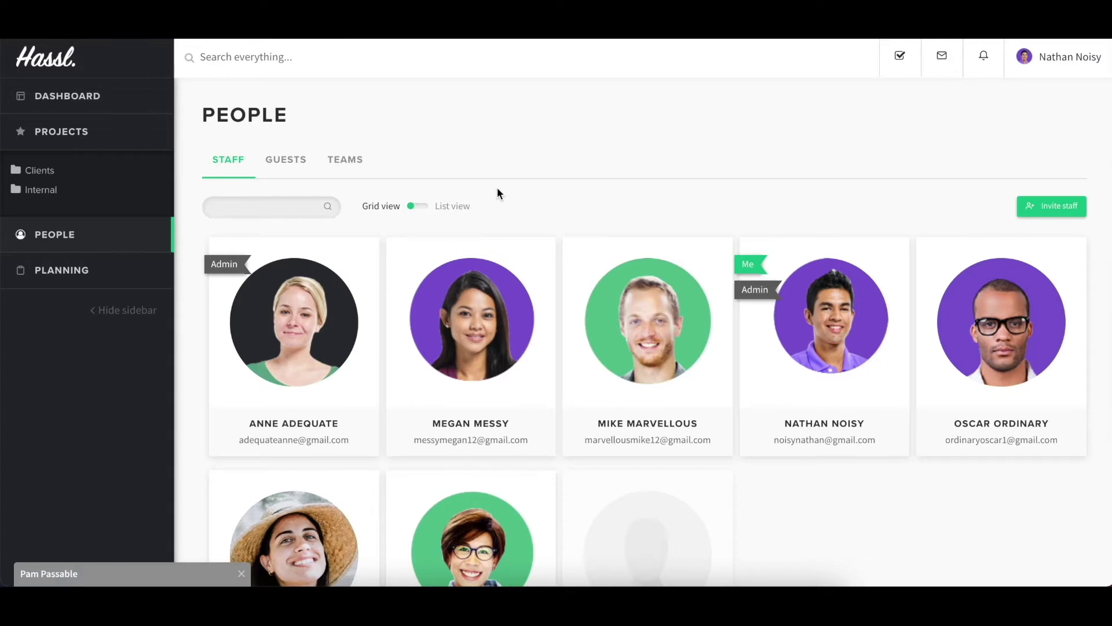
{"action": "left_click", "coordinate": [472, 446]}
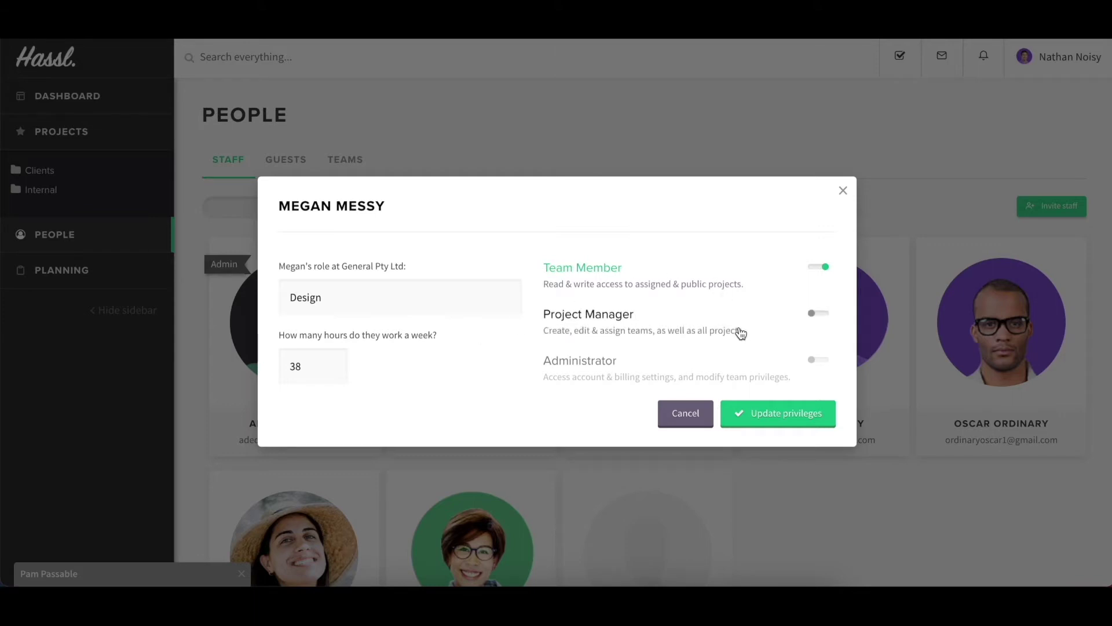
{"action": "left_click", "coordinate": [844, 191]}
Look through the organisation's teams and inspect the Design team's member and admin settings without changing them.
{"action": "left_click", "coordinate": [357, 163]}
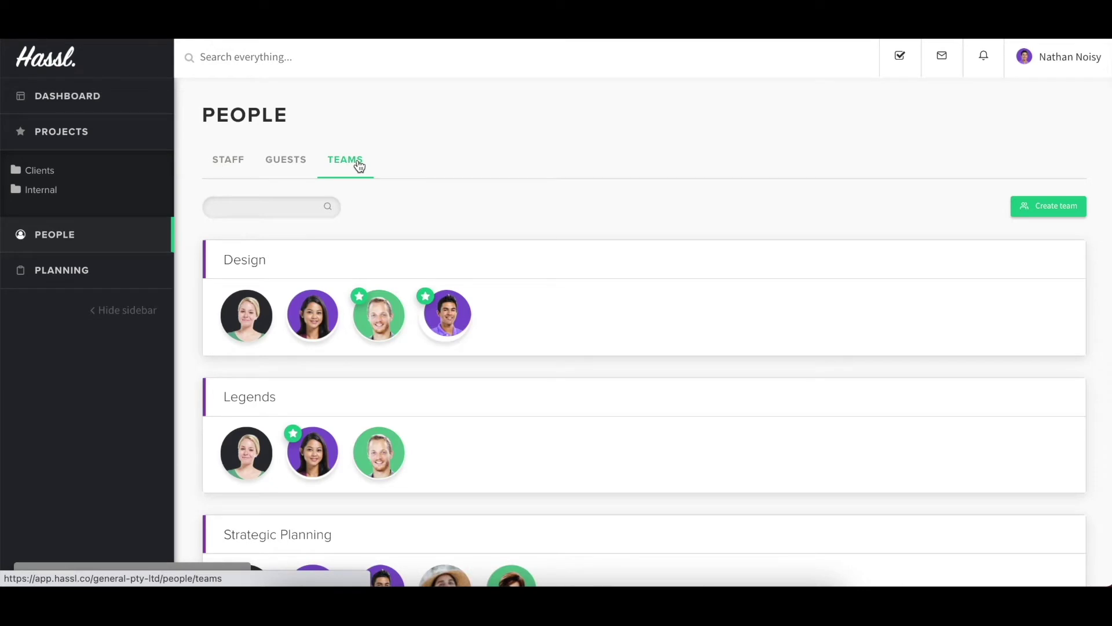
{"action": "mouse_move", "coordinate": [556, 320]}
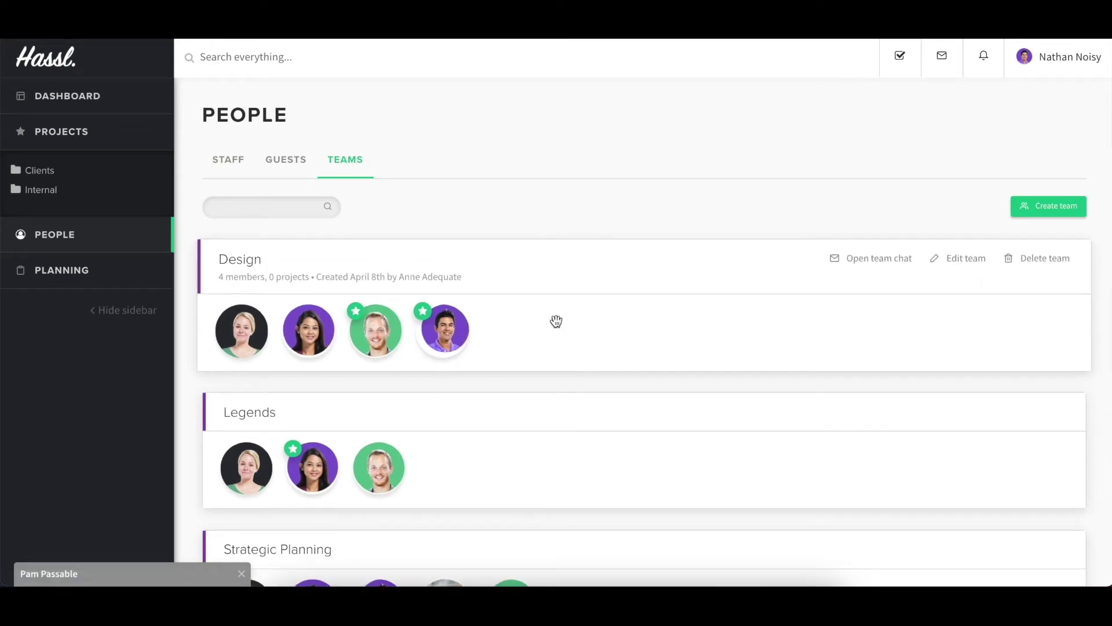
{"action": "scroll", "coordinate": [556, 321], "scroll_direction": "down", "scroll_amount": 4}
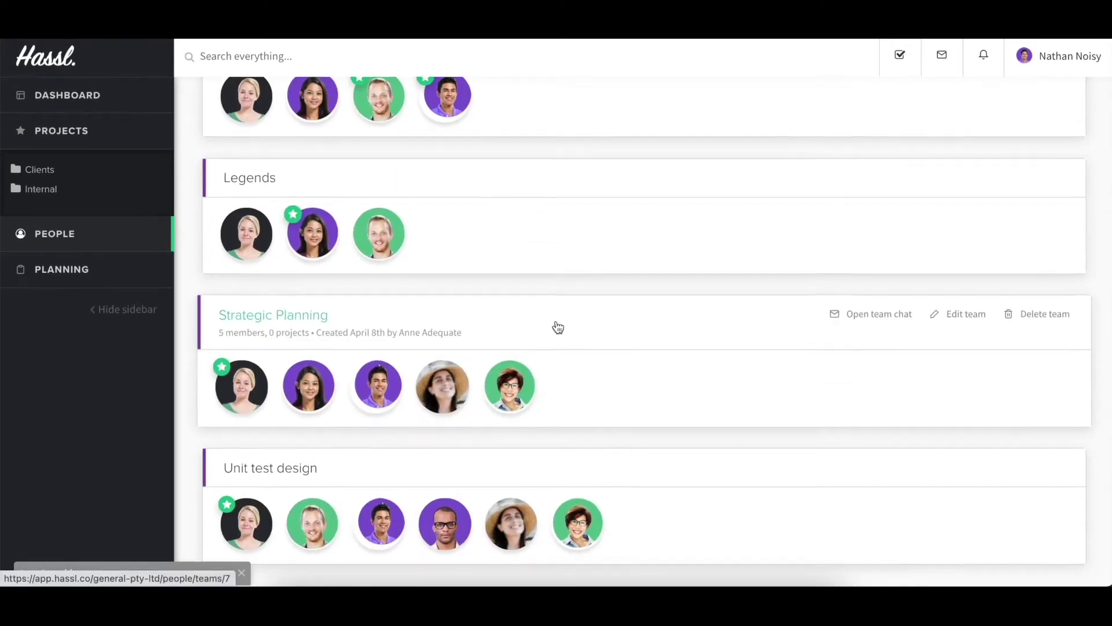
{"action": "scroll", "coordinate": [558, 328], "scroll_direction": "up", "scroll_amount": 4}
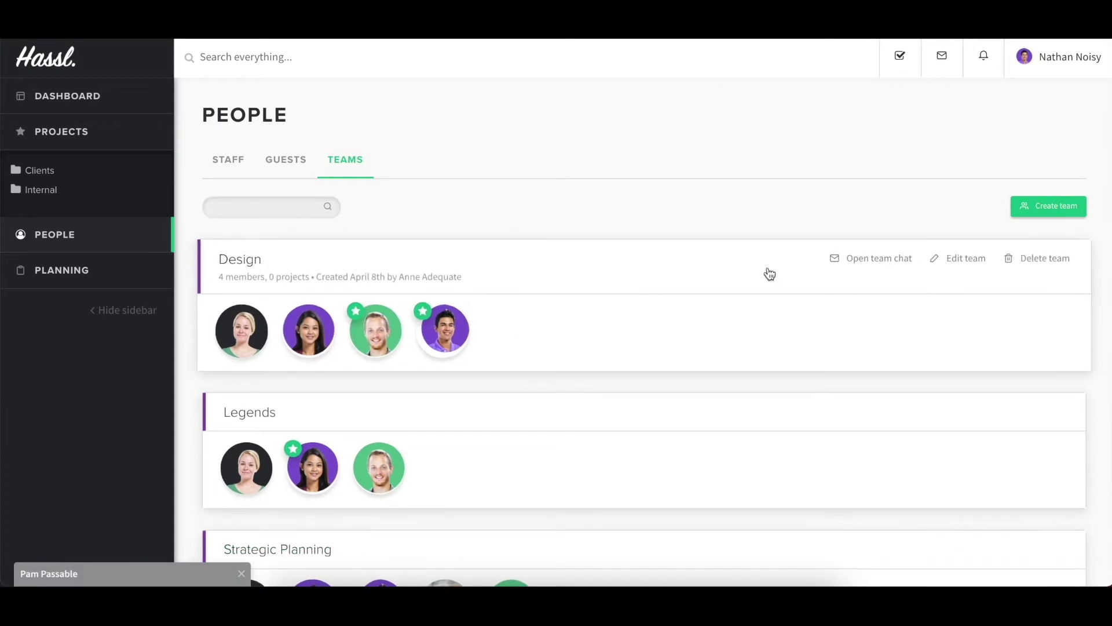
{"action": "left_click", "coordinate": [954, 260]}
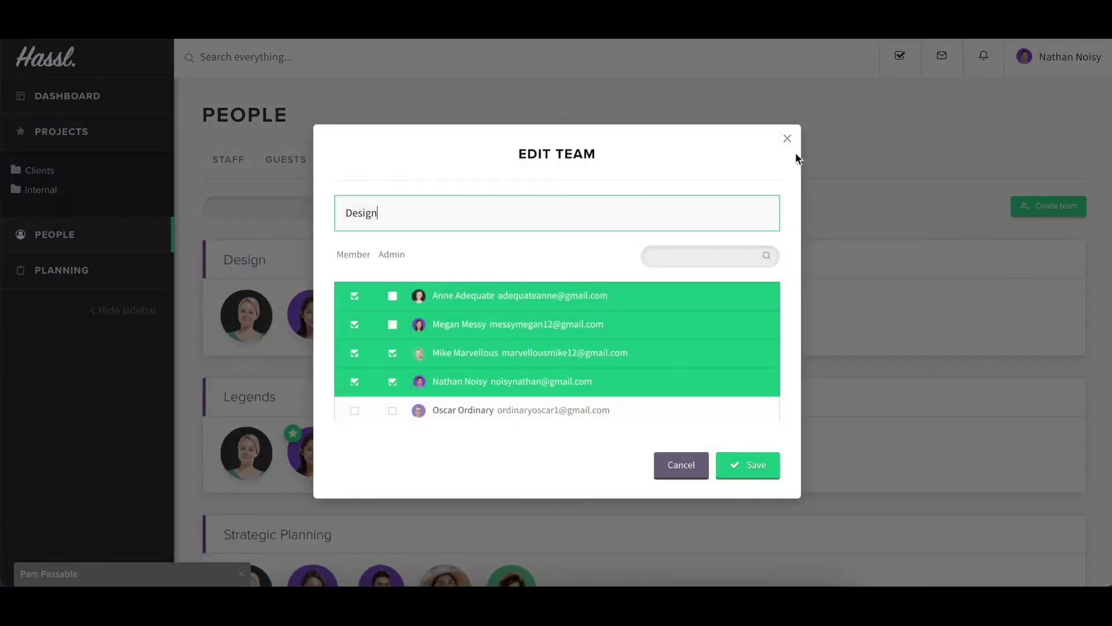
{"action": "left_click", "coordinate": [788, 138]}
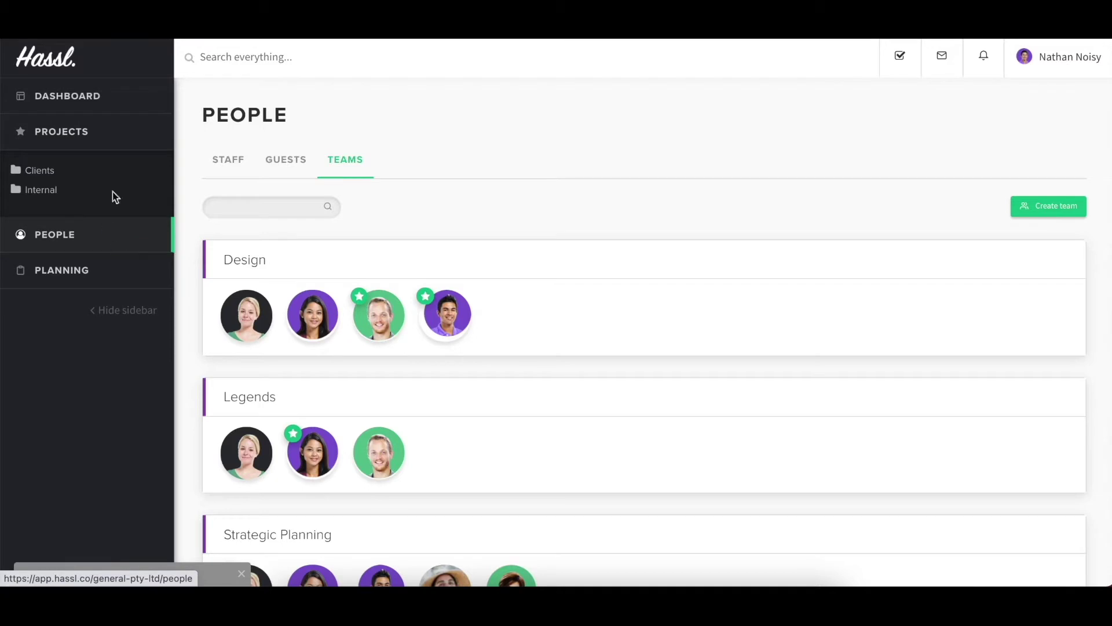
Return to the dashboard and look at the projects inside the Clients and Internal folders.
{"action": "left_click", "coordinate": [142, 108]}
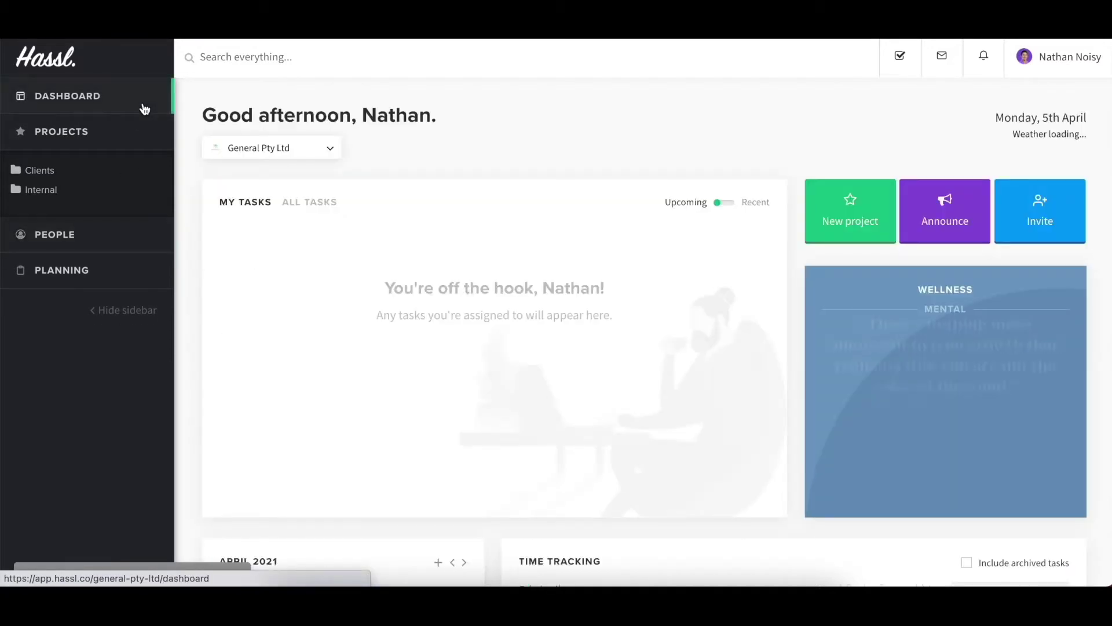
{"action": "left_click", "coordinate": [84, 177]}
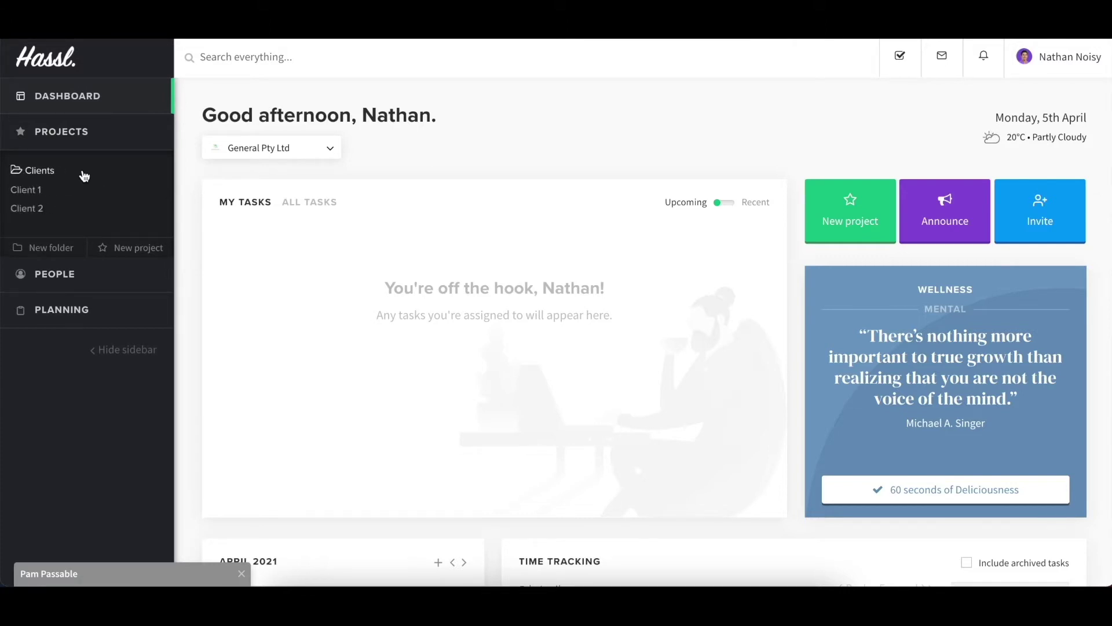
{"action": "left_click", "coordinate": [85, 176]}
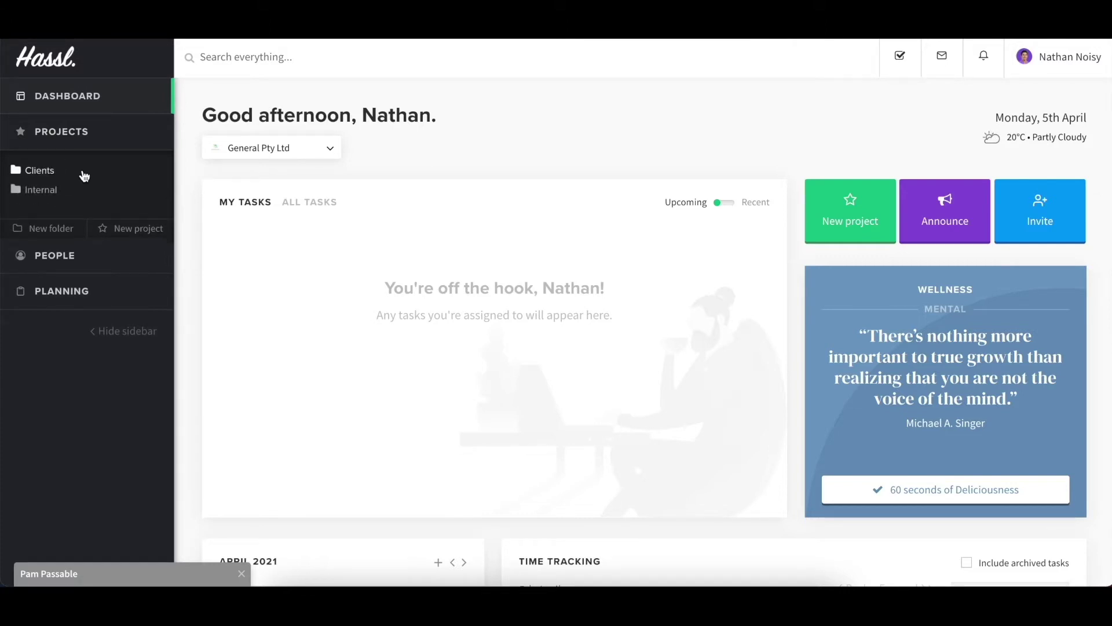
{"action": "left_click", "coordinate": [78, 190]}
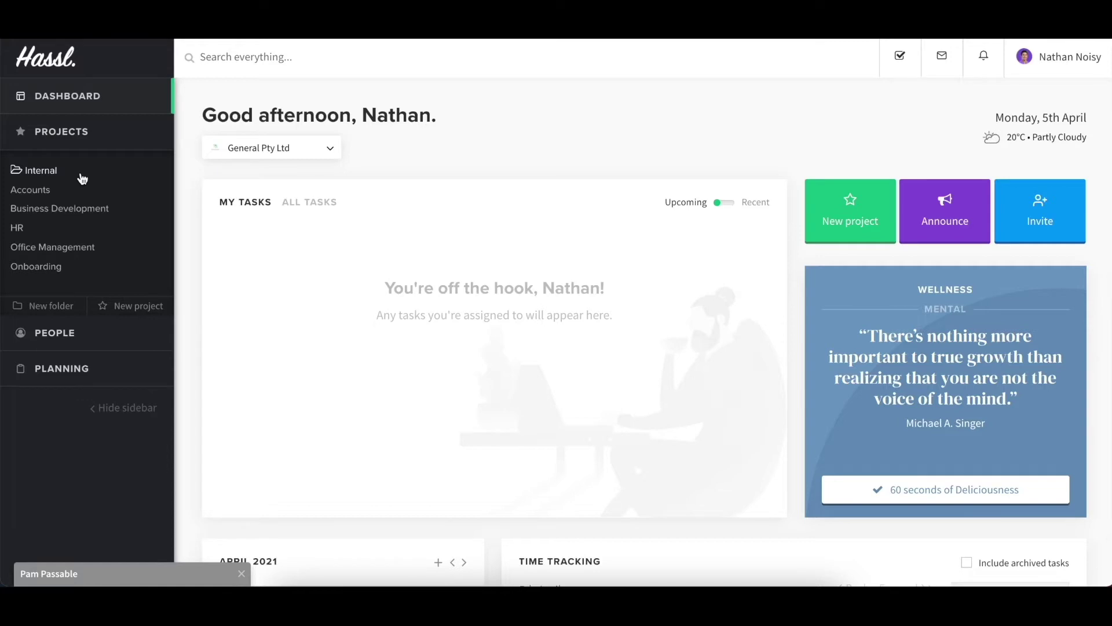
{"action": "left_click", "coordinate": [82, 178]}
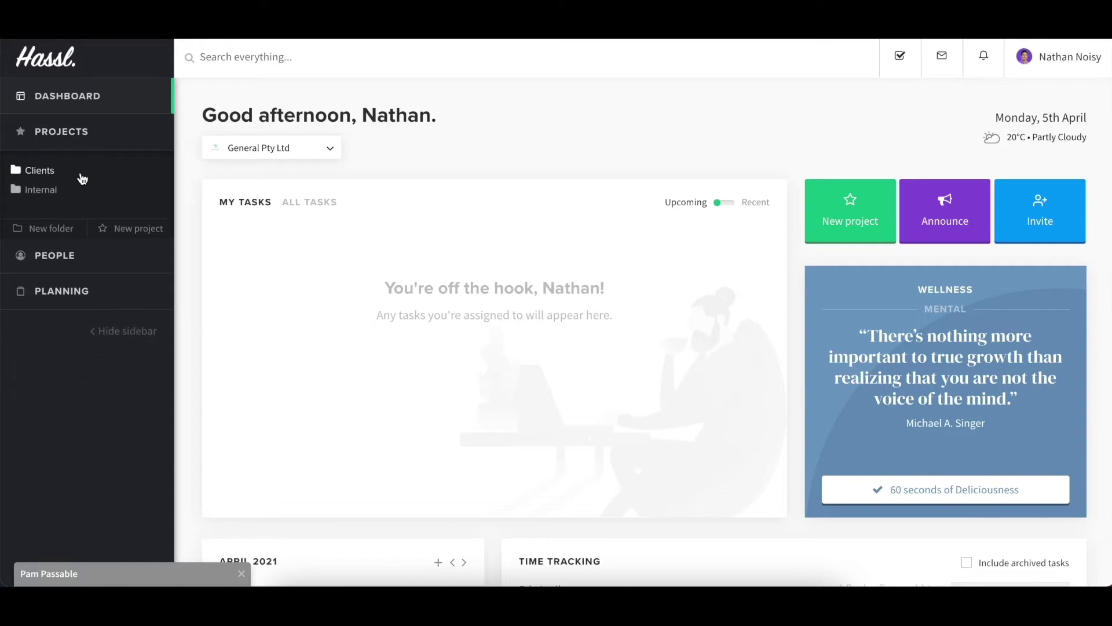
Open the Client 1 project from the Clients folder.
{"action": "left_click", "coordinate": [81, 175]}
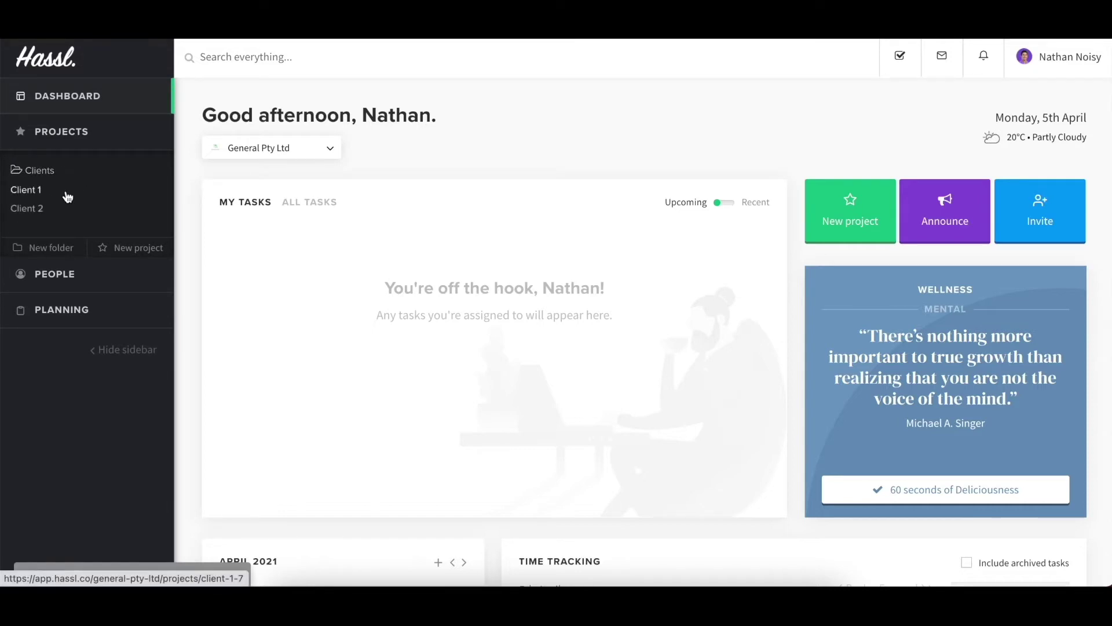
{"action": "left_click", "coordinate": [67, 195]}
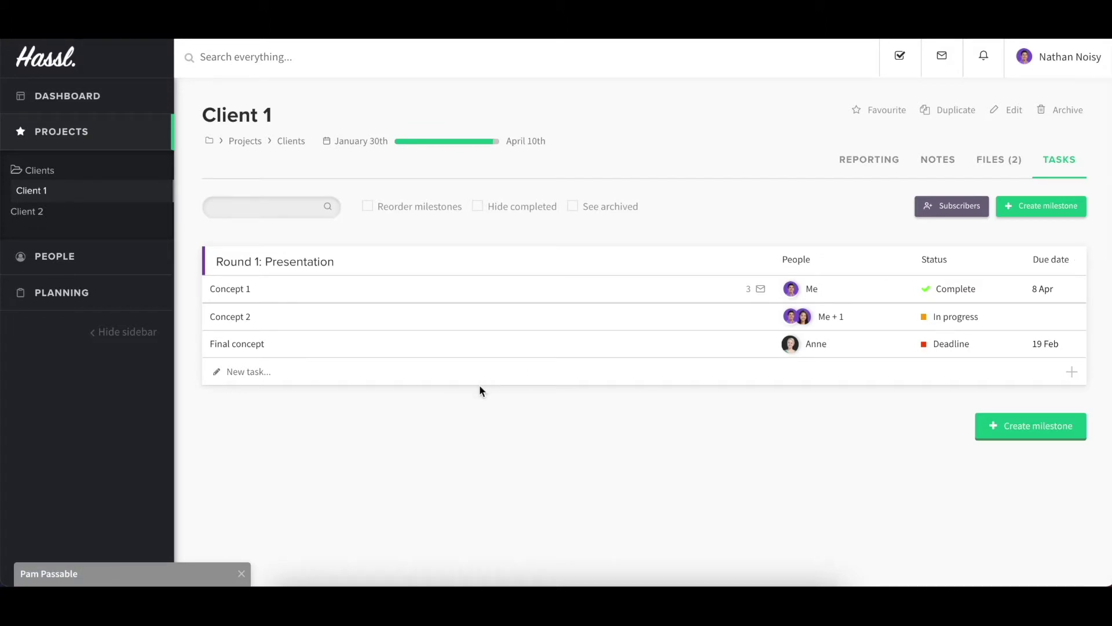
{"action": "left_click", "coordinate": [1015, 441]}
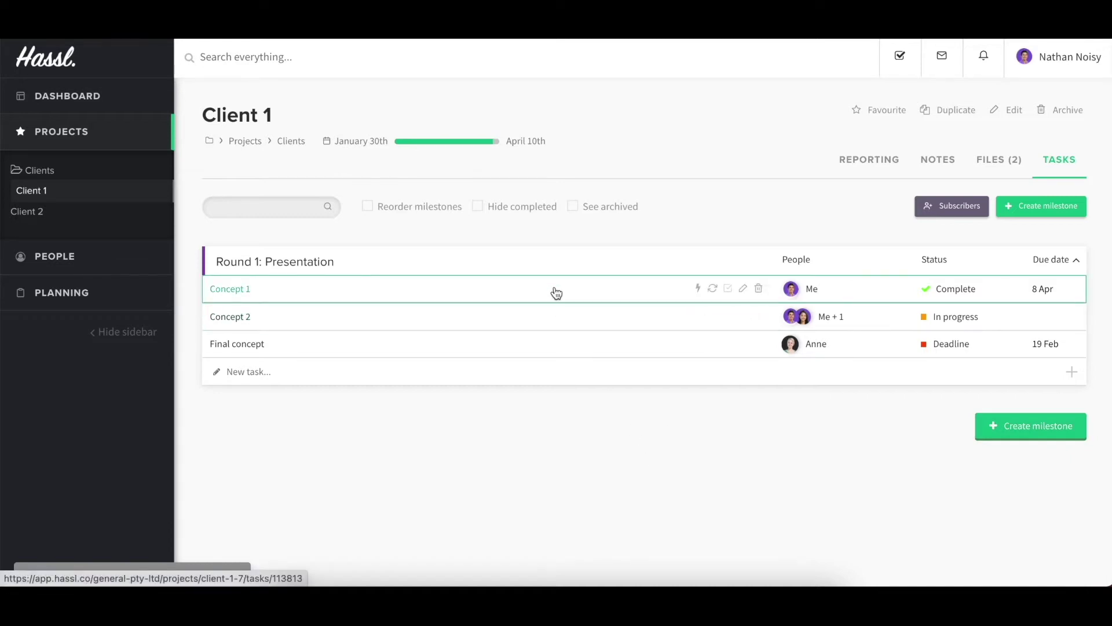
Examine the assignee and status options of the Concept 1 task, leaving its values as they are.
{"action": "left_click", "coordinate": [876, 301]}
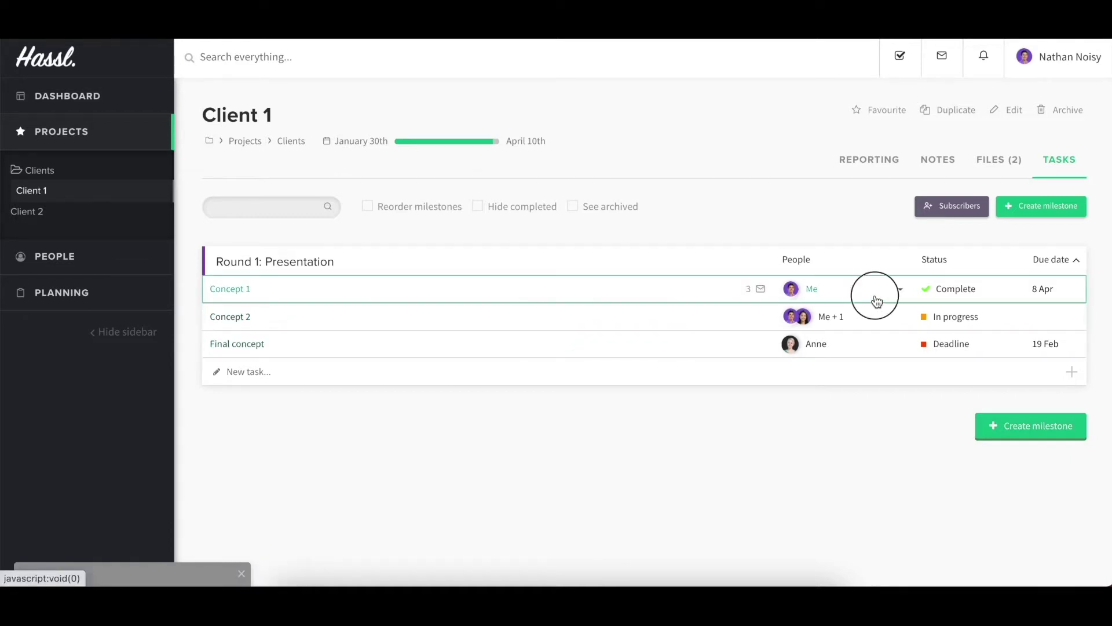
{"action": "left_click", "coordinate": [945, 298]}
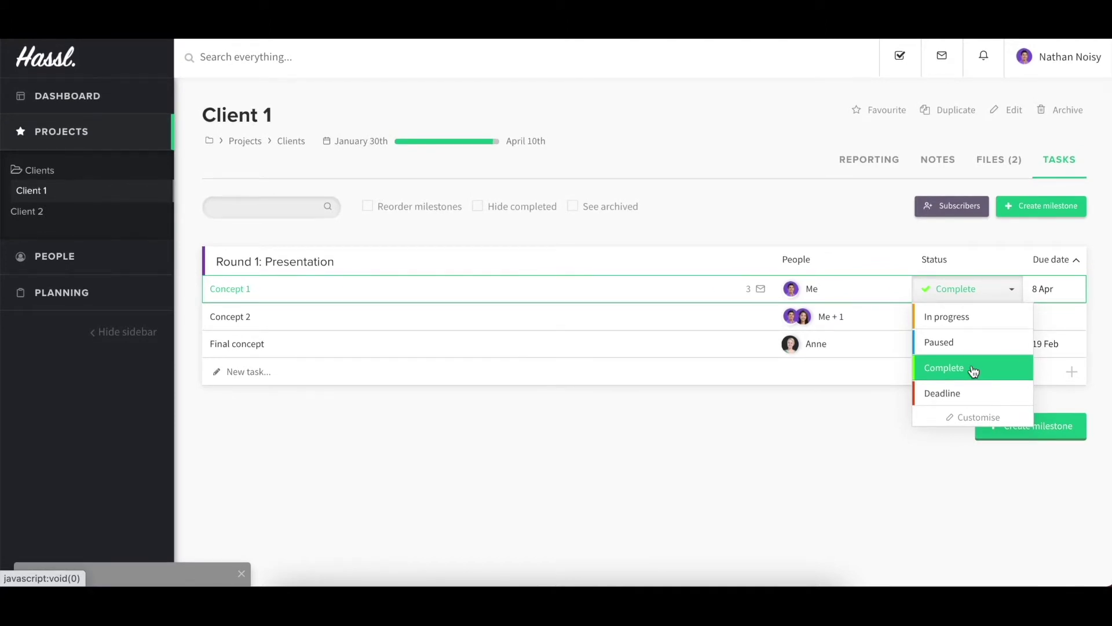
{"action": "left_click", "coordinate": [961, 238]}
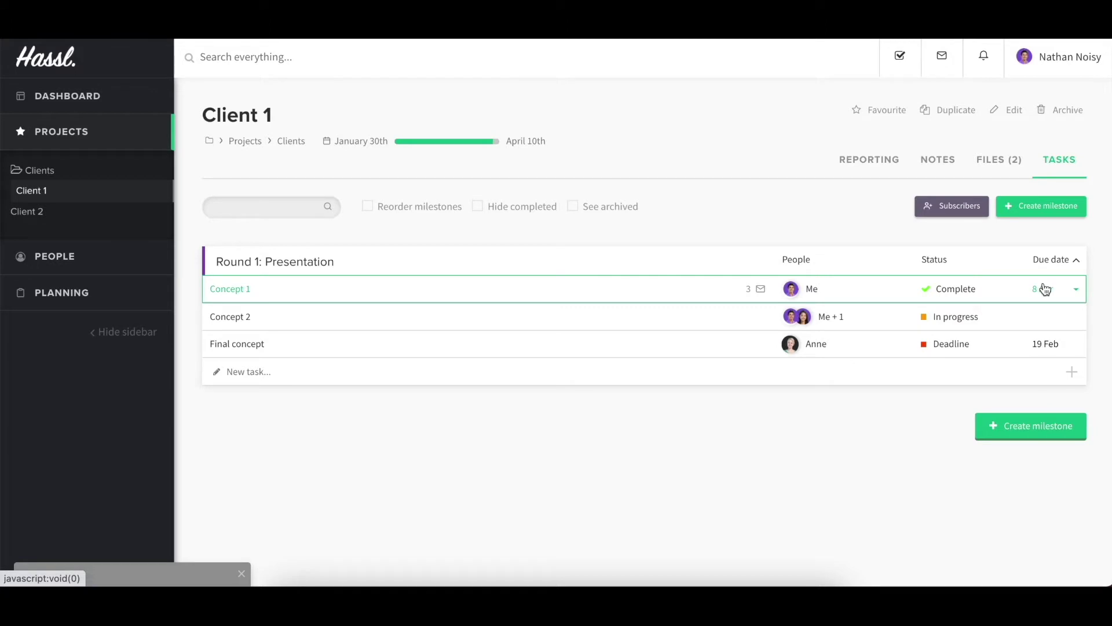
Review the Concept 1 task's comments, files, checklist and task info, and close the task details.
{"action": "left_click", "coordinate": [527, 288]}
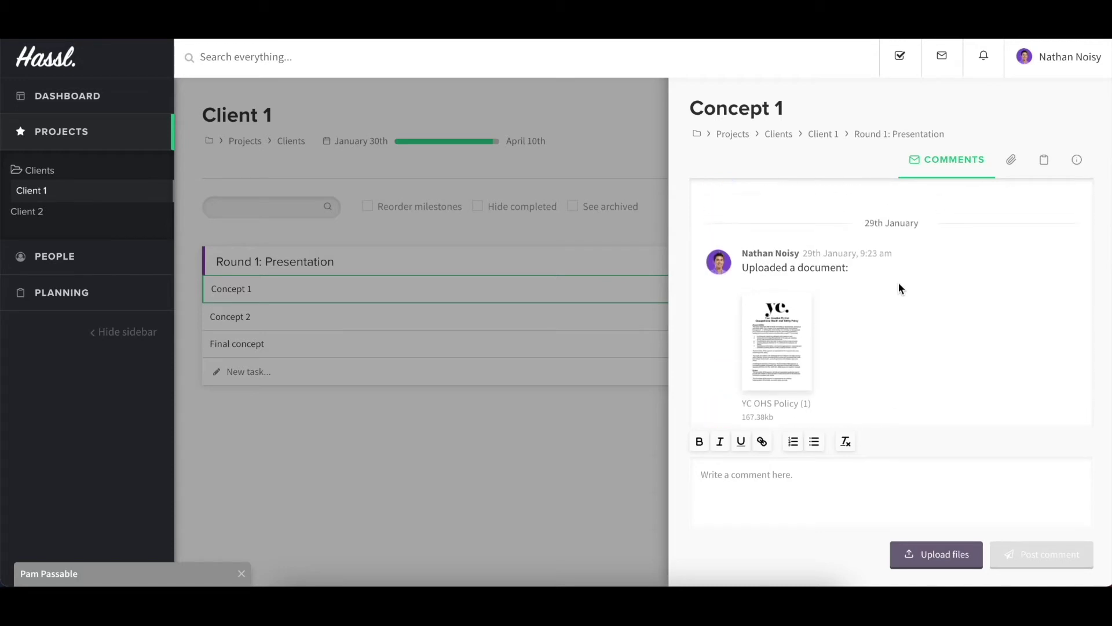
{"action": "left_click", "coordinate": [1019, 168]}
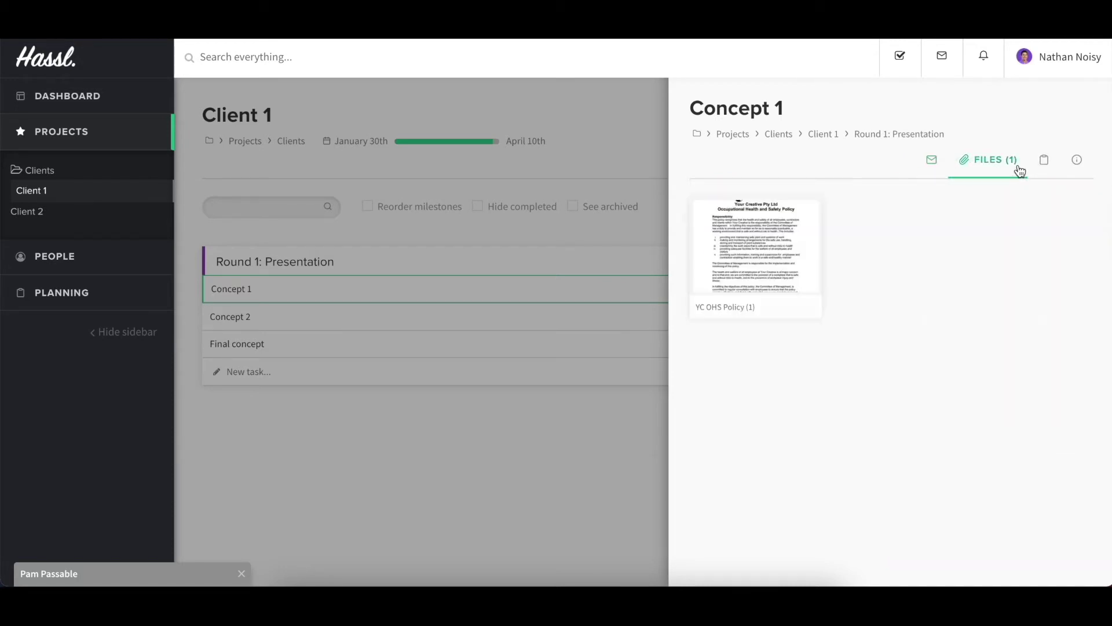
{"action": "left_click", "coordinate": [1043, 164]}
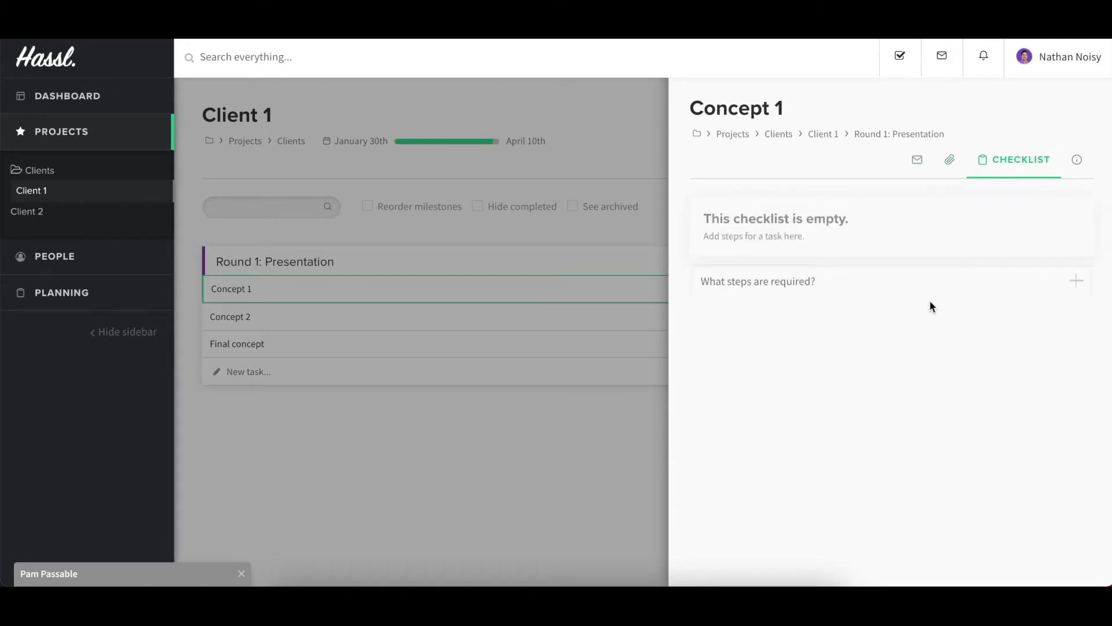
{"action": "left_click", "coordinate": [1081, 166]}
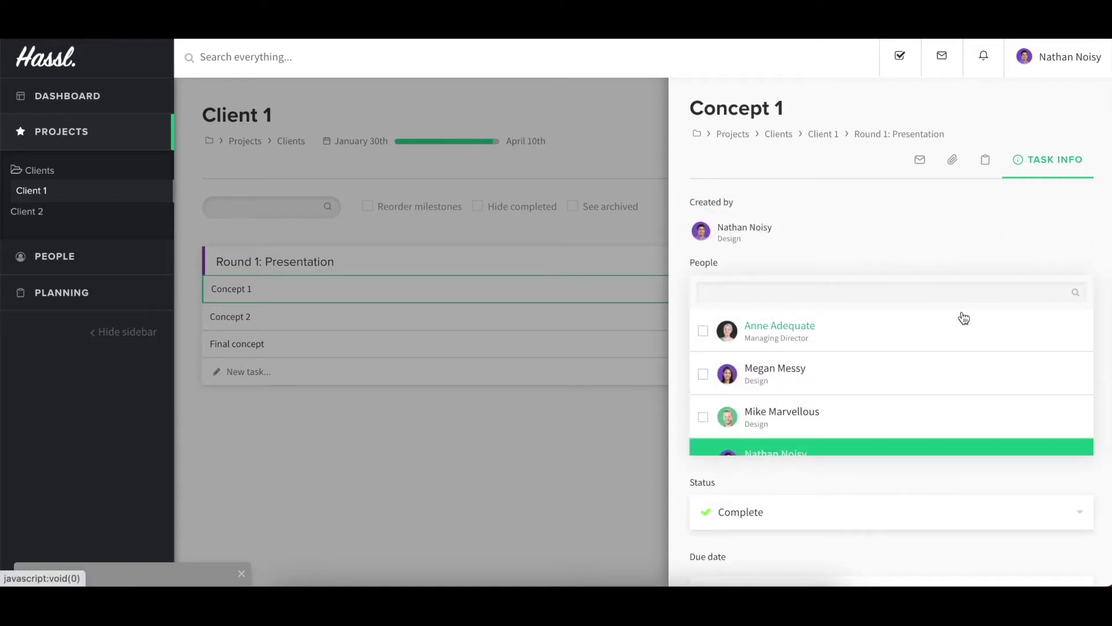
{"action": "scroll", "coordinate": [964, 318], "scroll_direction": "down", "scroll_amount": 3}
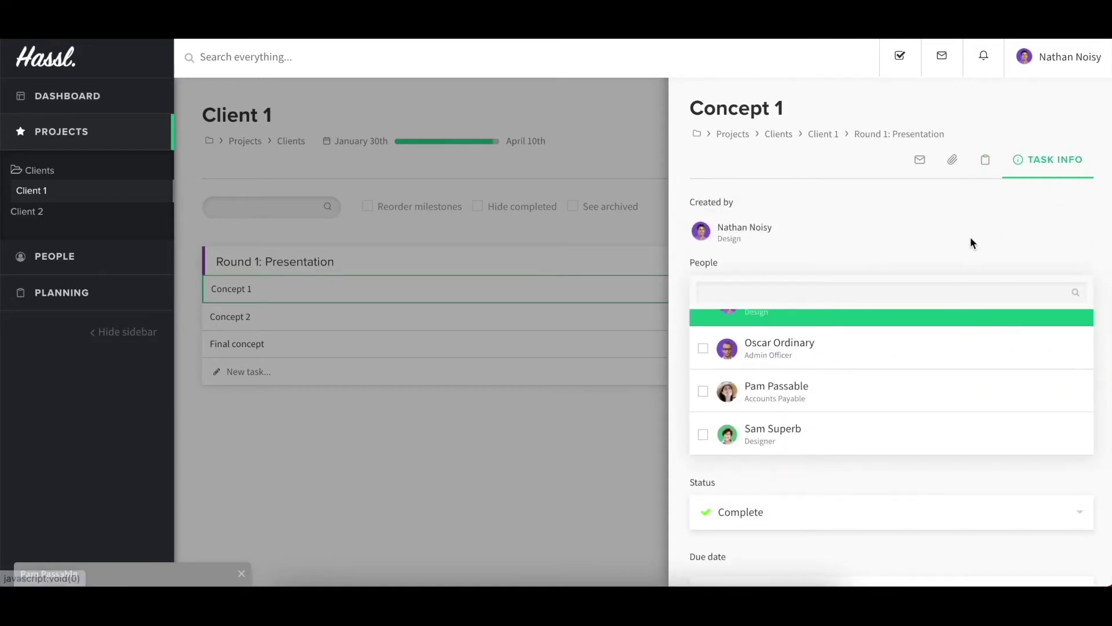
{"action": "scroll", "coordinate": [971, 241], "scroll_direction": "down", "scroll_amount": 1}
{"action": "scroll", "coordinate": [971, 236], "scroll_direction": "up", "scroll_amount": 1}
{"action": "left_click", "coordinate": [628, 467]}
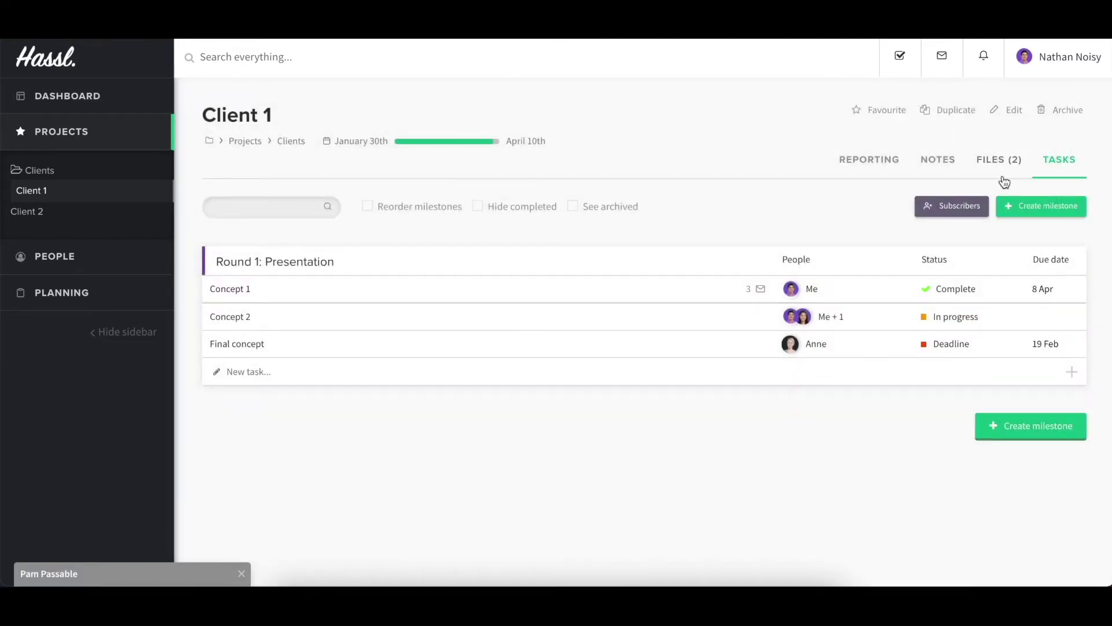
Create a file folder named Admin without a parent folder in the Client 1 project's files.
{"action": "left_click", "coordinate": [998, 160]}
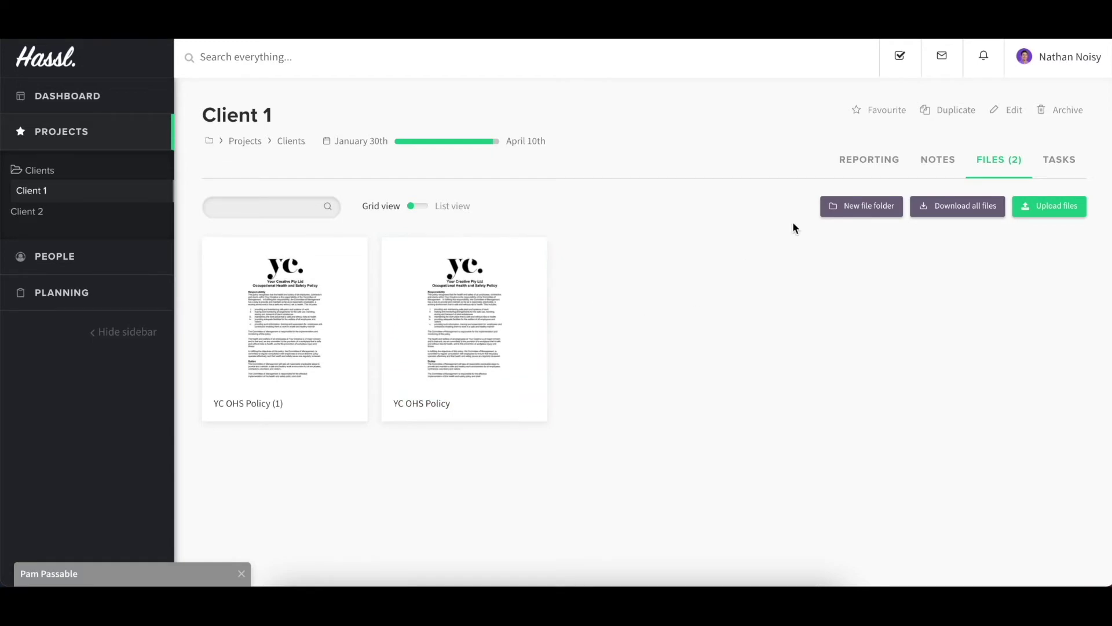
{"action": "left_click", "coordinate": [846, 203]}
{"action": "type", "text": "Admin"}
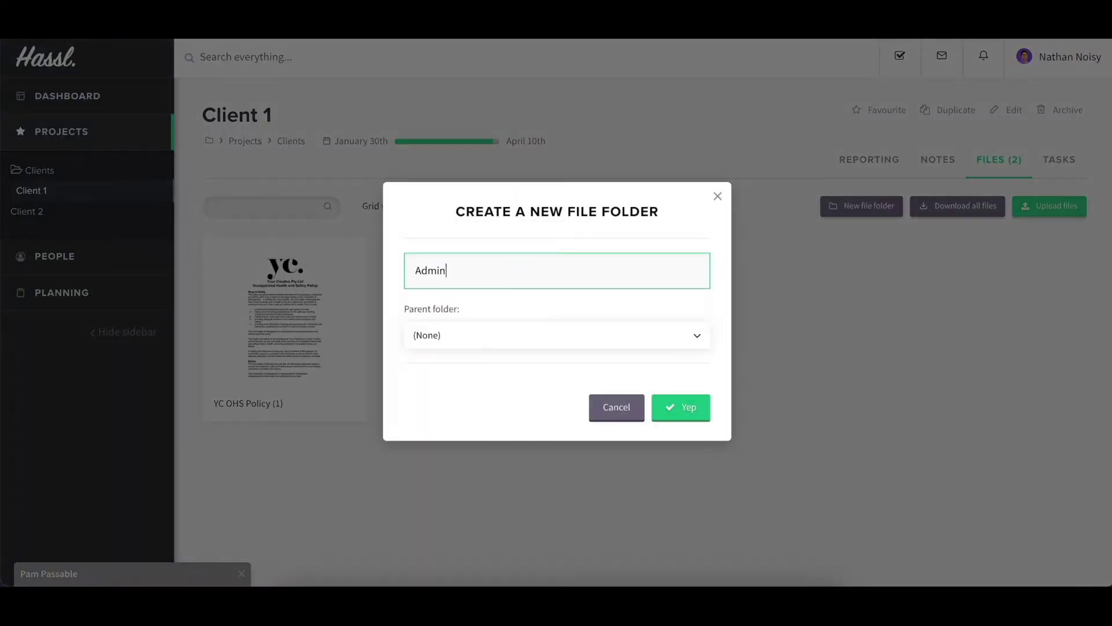
{"action": "left_click", "coordinate": [694, 406]}
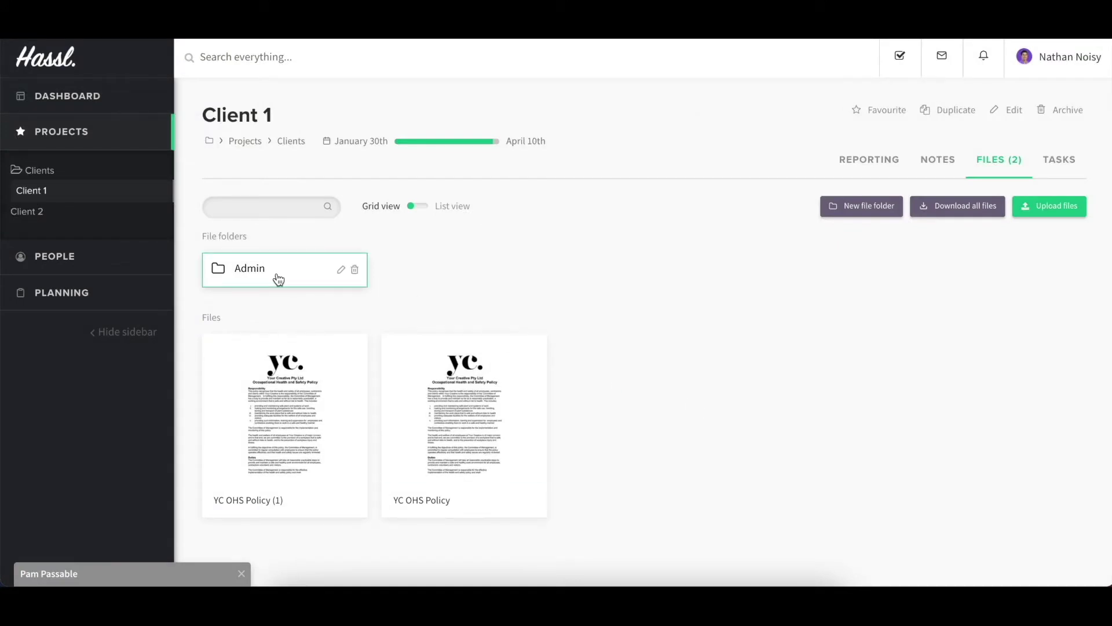
Export the Client 1 project's note to PDF with the meeting fields shown, and hide those fields again.
{"action": "left_click", "coordinate": [950, 175]}
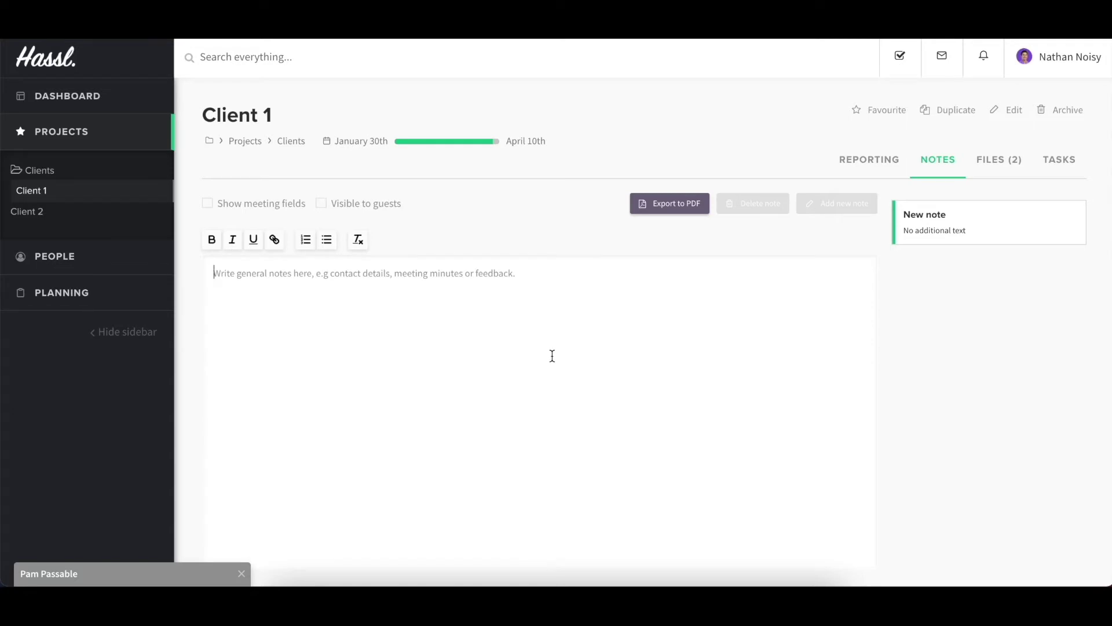
{"action": "left_click", "coordinate": [283, 202]}
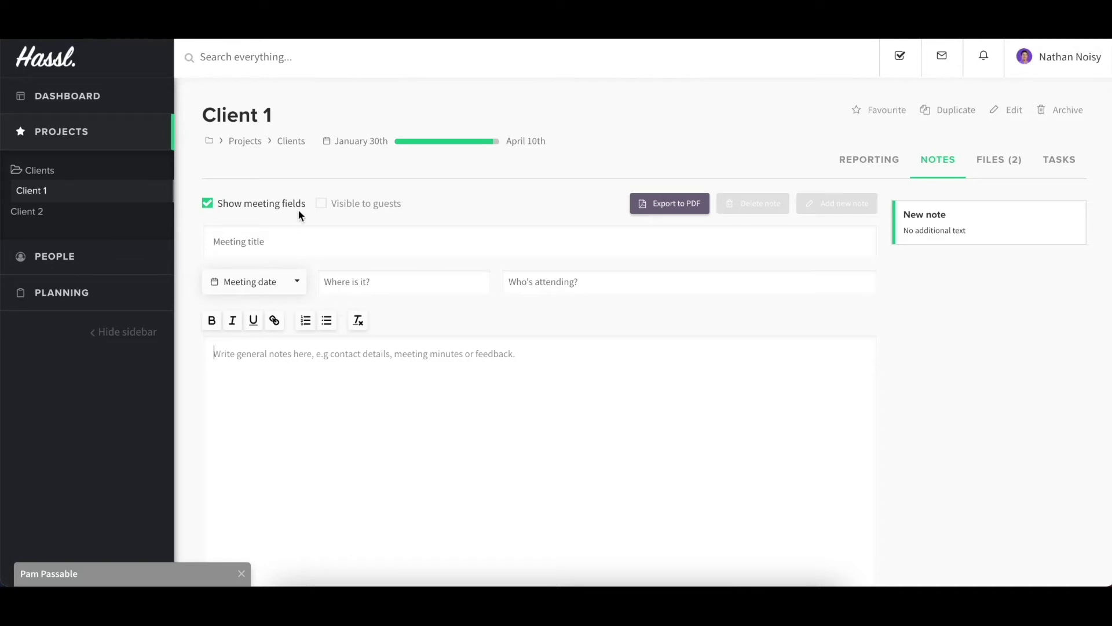
{"action": "left_click", "coordinate": [689, 203]}
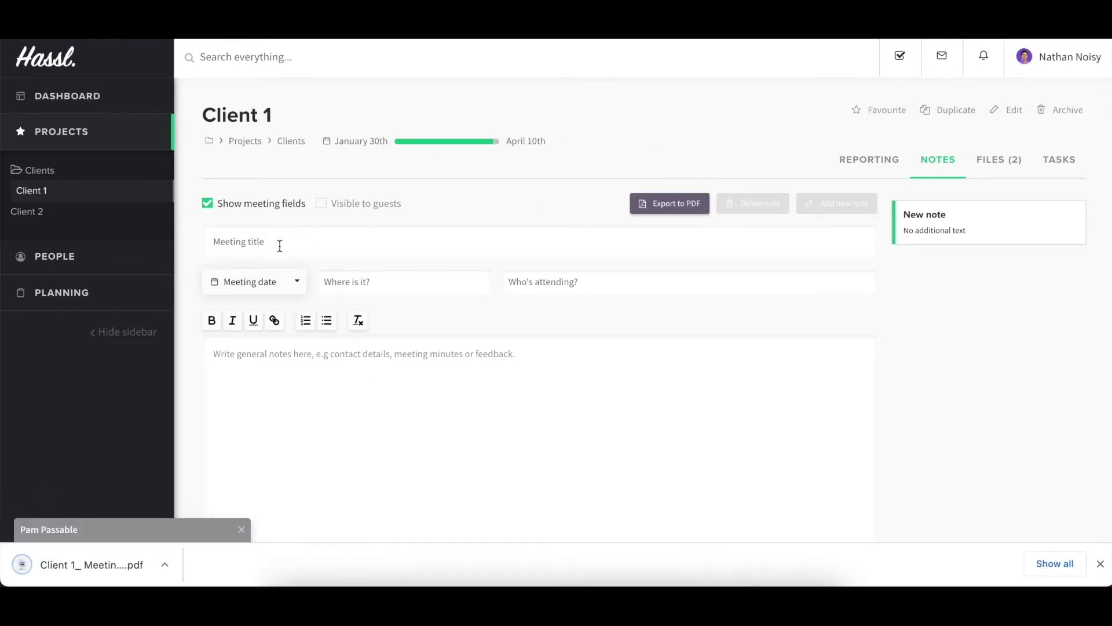
{"action": "left_click", "coordinate": [268, 210]}
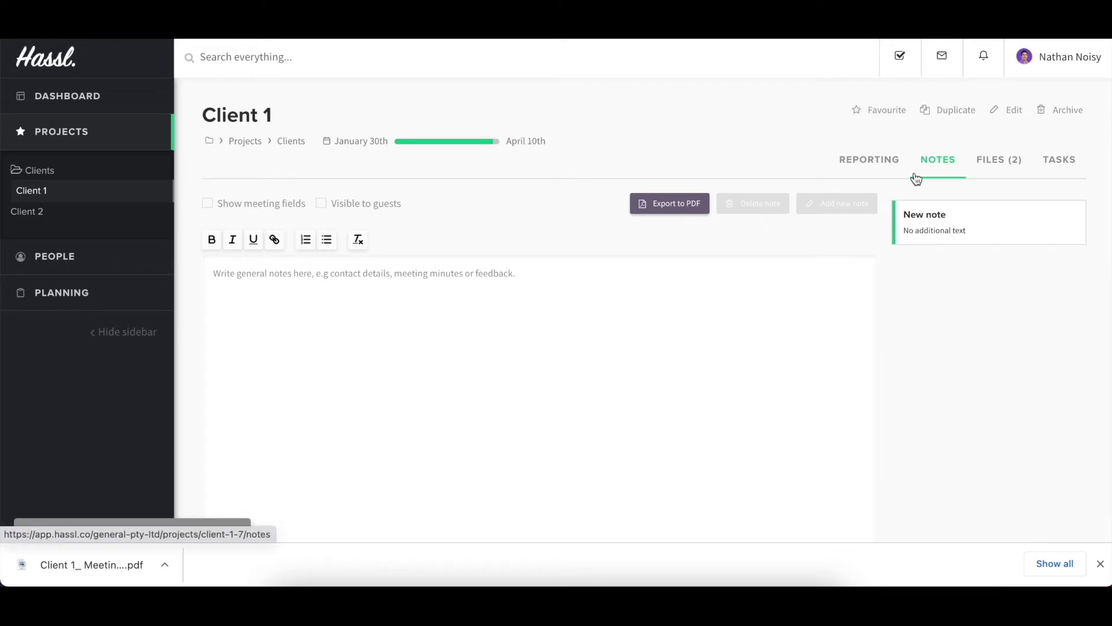
Review the Client 1 project's reporting, including the project pulse chart and the activity log.
{"action": "left_click", "coordinate": [897, 174]}
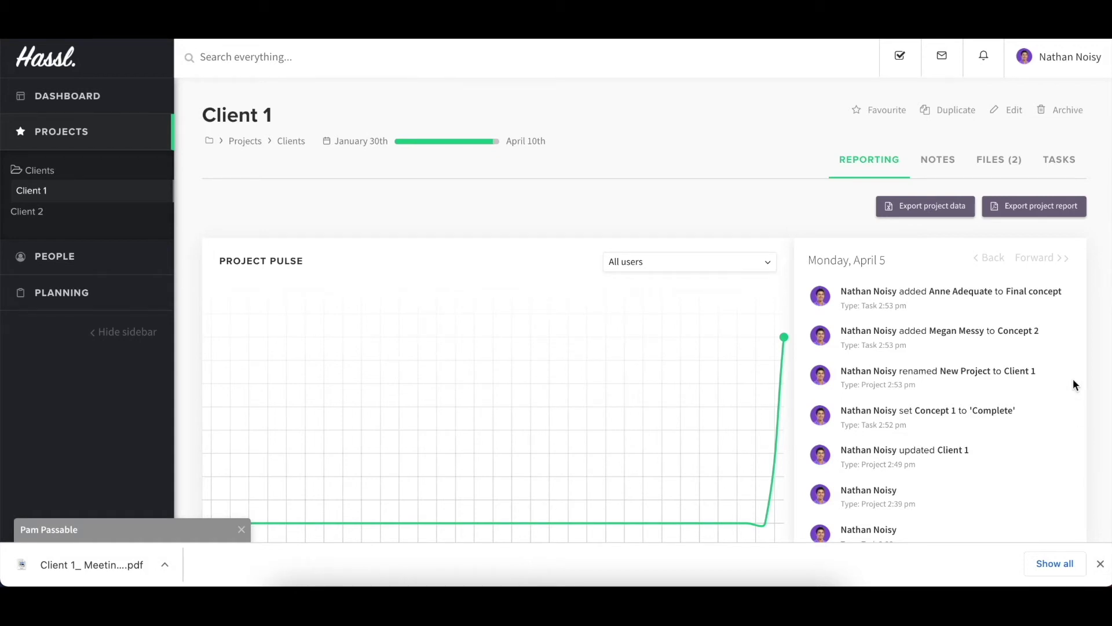
{"action": "scroll", "coordinate": [1073, 380], "scroll_direction": "down", "scroll_amount": 1}
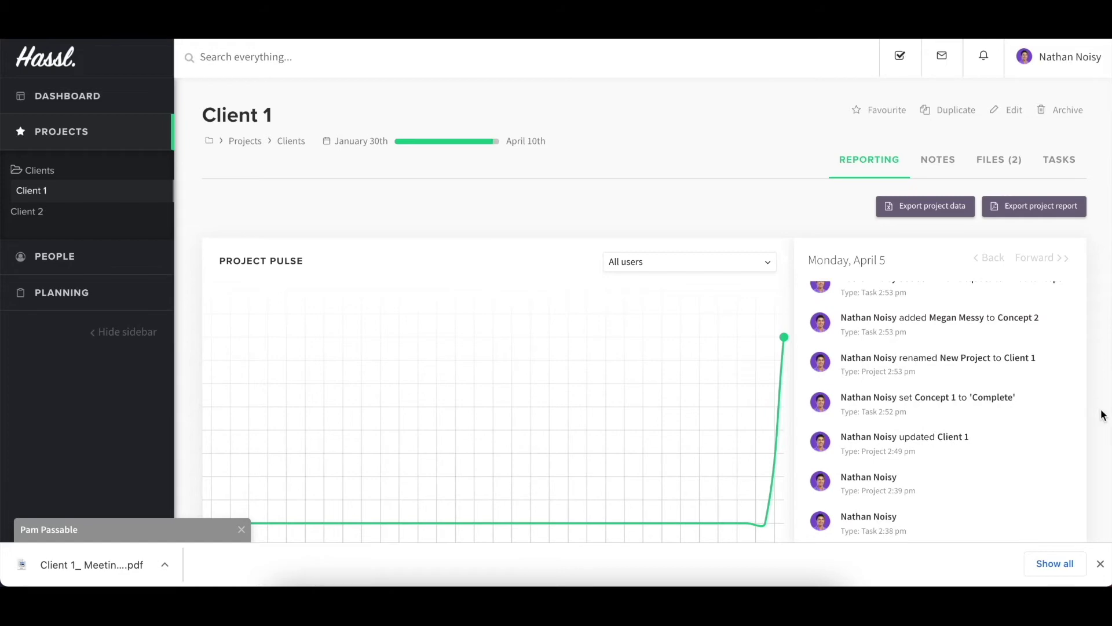
{"action": "scroll", "coordinate": [1101, 411], "scroll_direction": "down", "scroll_amount": 5}
{"action": "scroll", "coordinate": [1101, 413], "scroll_direction": "down", "scroll_amount": 5}
{"action": "scroll", "coordinate": [1101, 414], "scroll_direction": "up", "scroll_amount": 10}
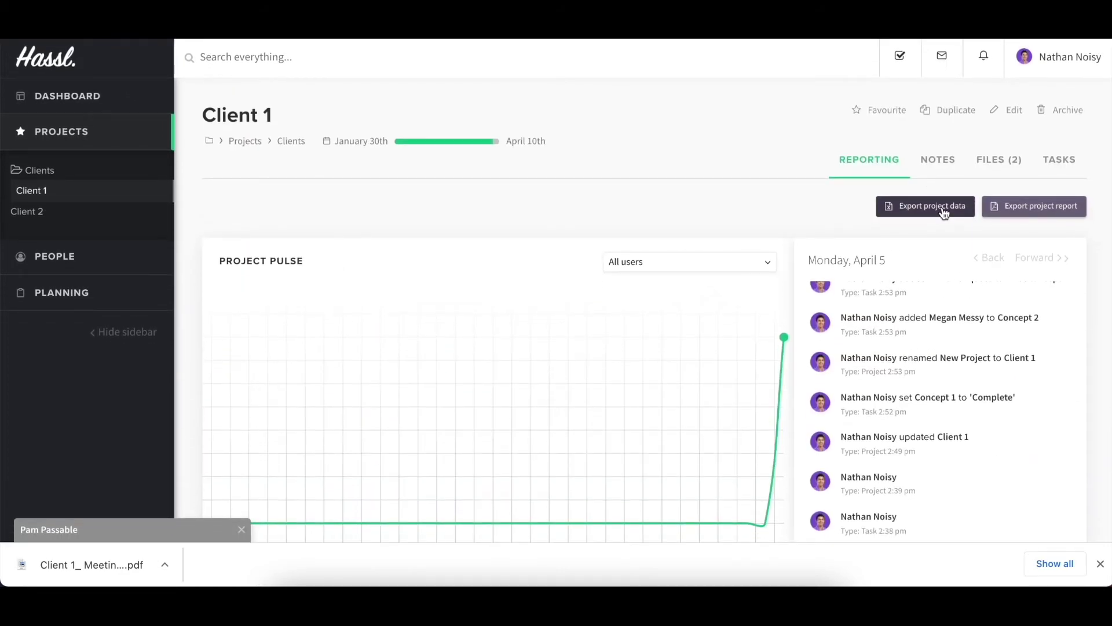
Export the Client 1 project report, and view the project's duplication options without creating a copy.
{"action": "left_click", "coordinate": [1035, 207]}
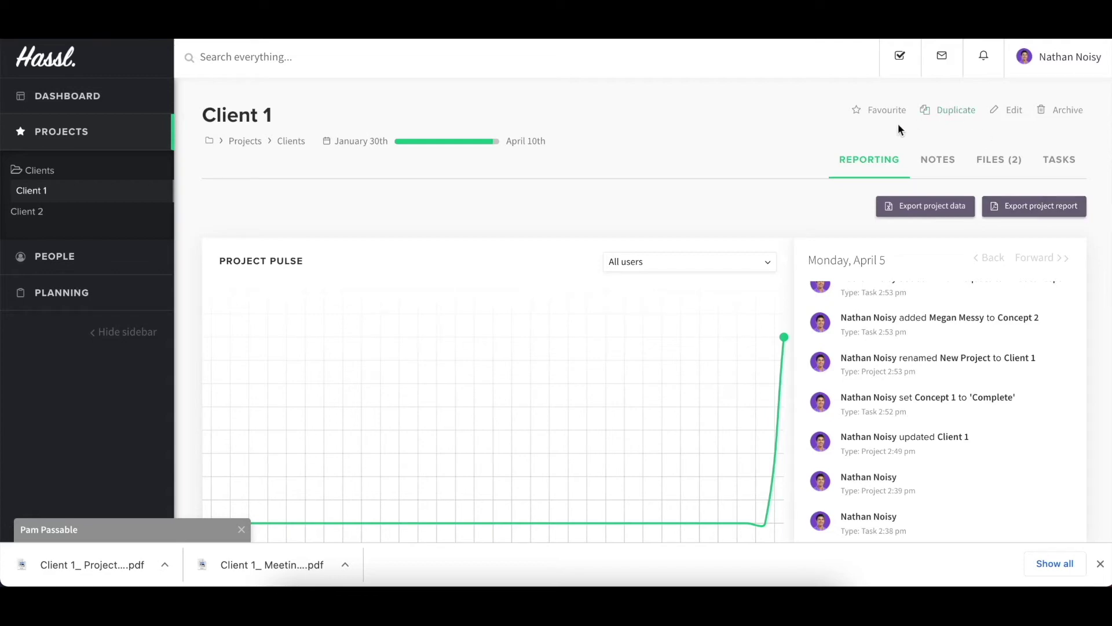
{"action": "left_click", "coordinate": [942, 110]}
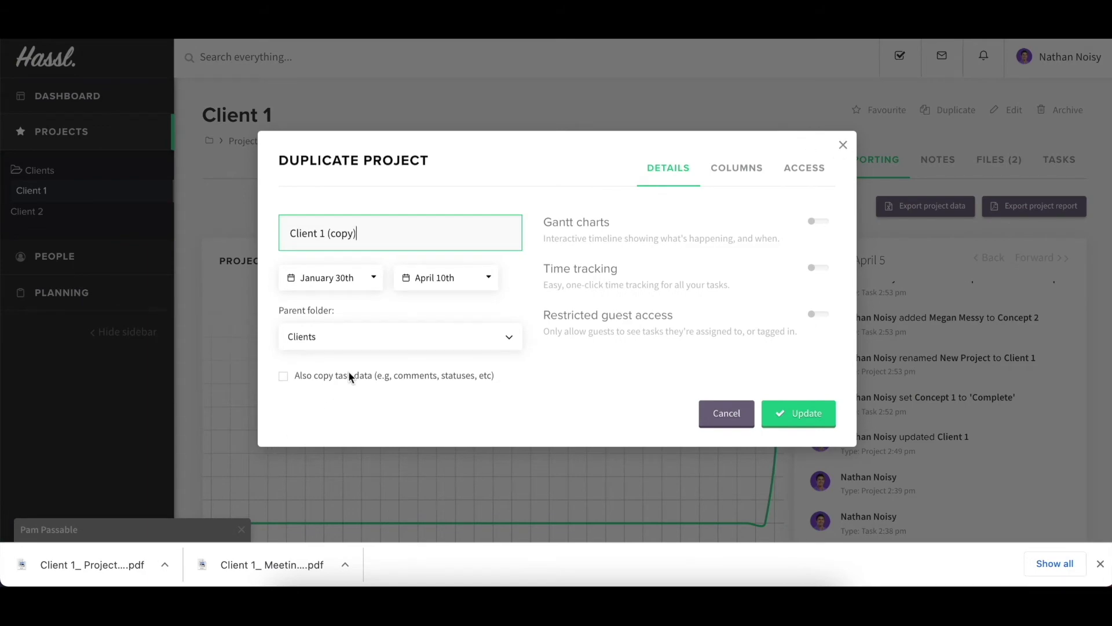
{"action": "left_click", "coordinate": [842, 146]}
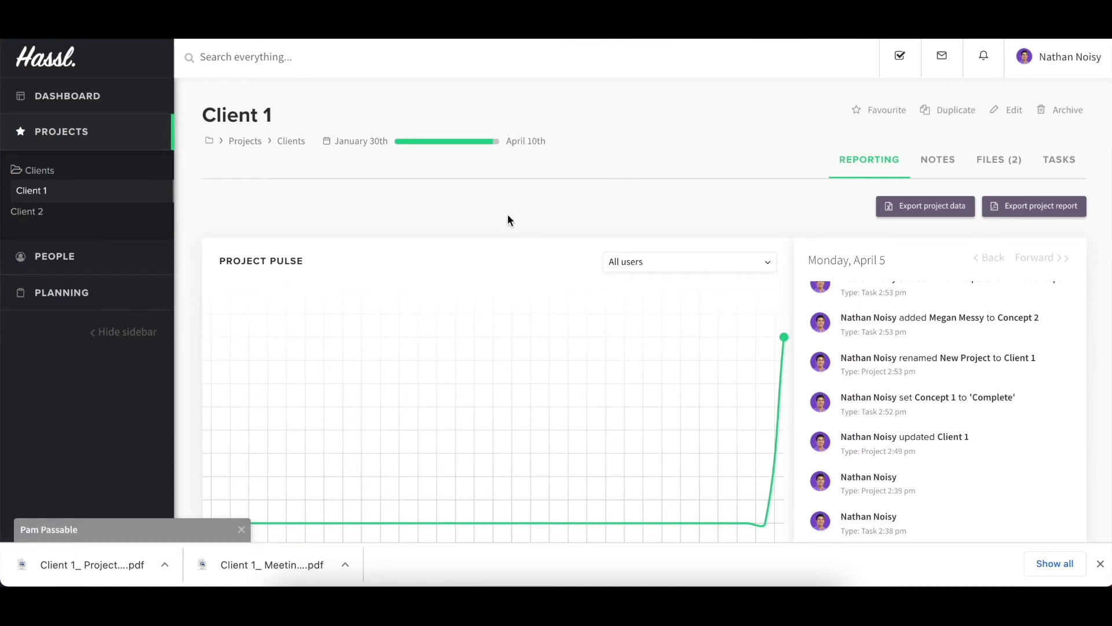
Review the Client 2 project's editing options for details, columns and access, and close them without changes.
{"action": "left_click", "coordinate": [113, 212]}
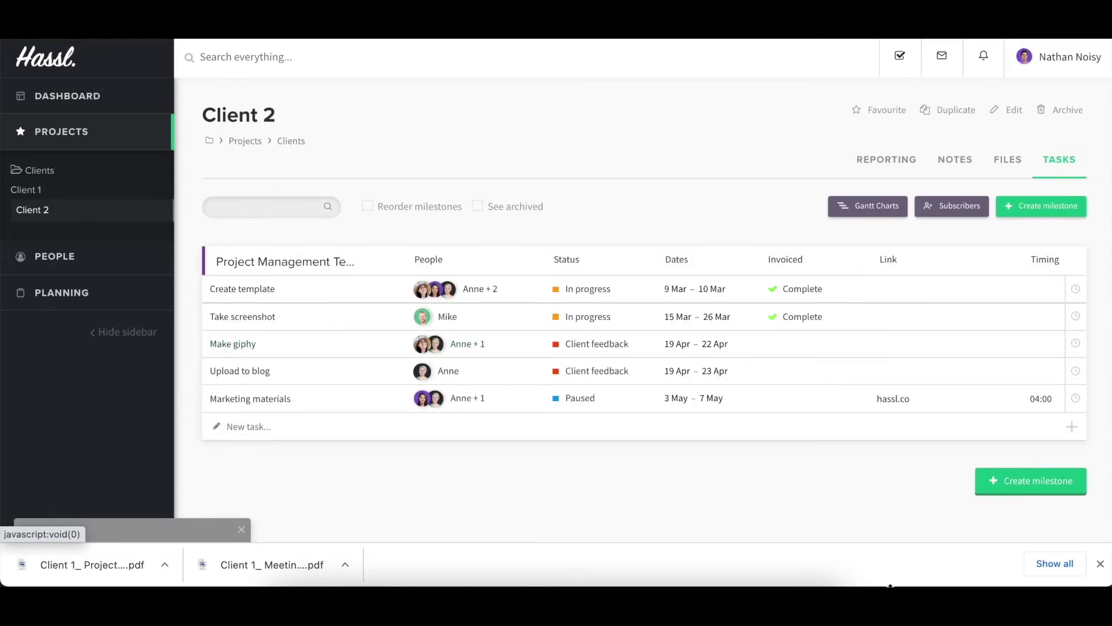
{"action": "left_click", "coordinate": [1100, 565]}
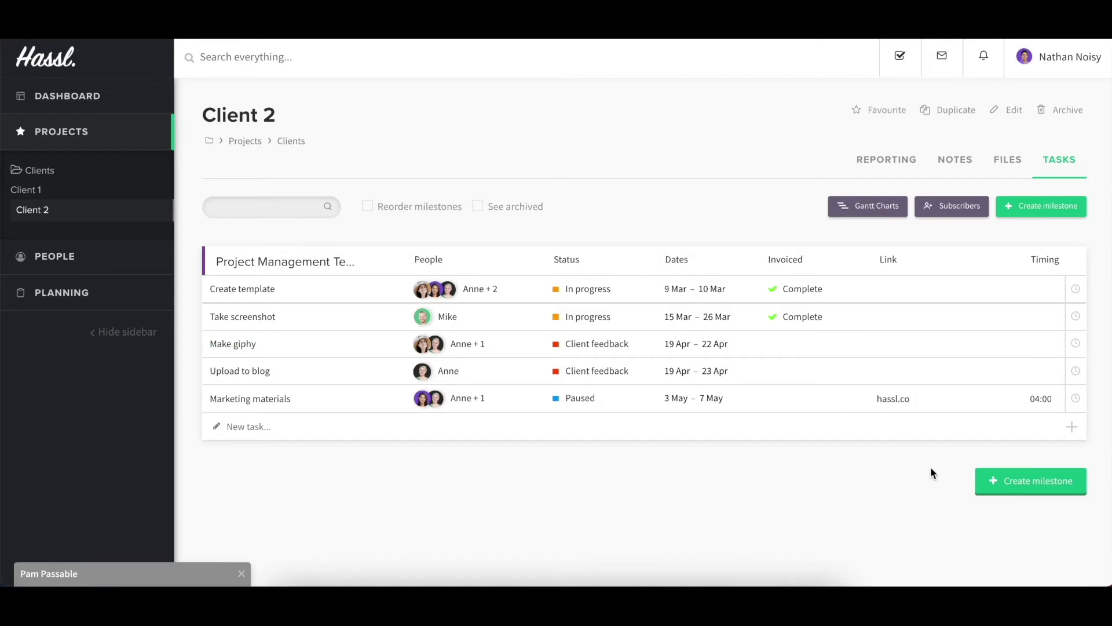
{"action": "left_click", "coordinate": [1010, 110]}
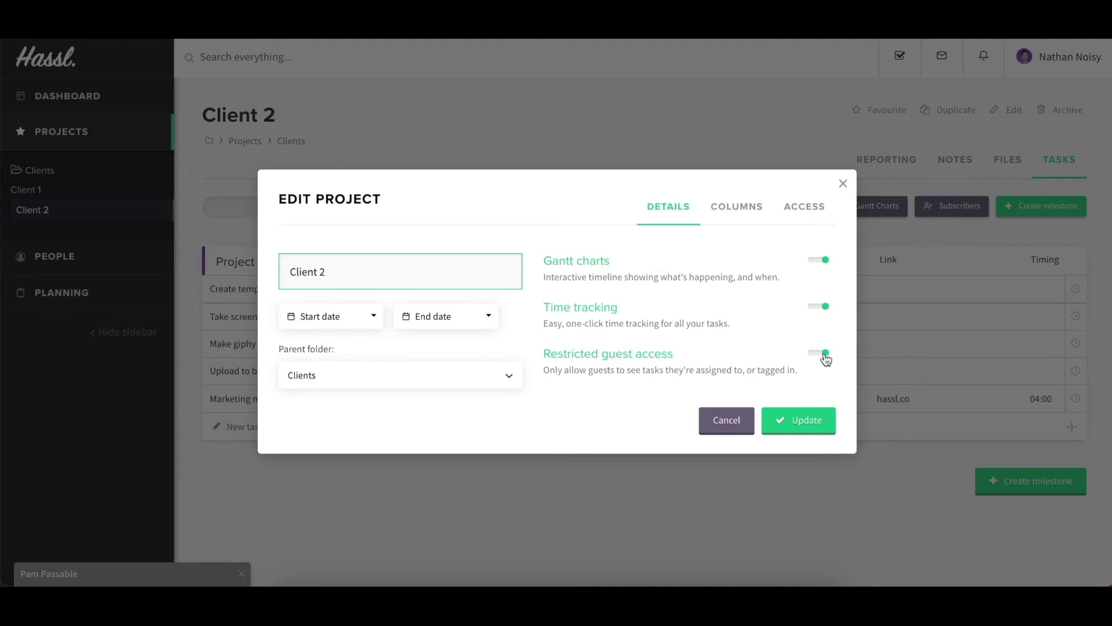
{"action": "left_click", "coordinate": [735, 214]}
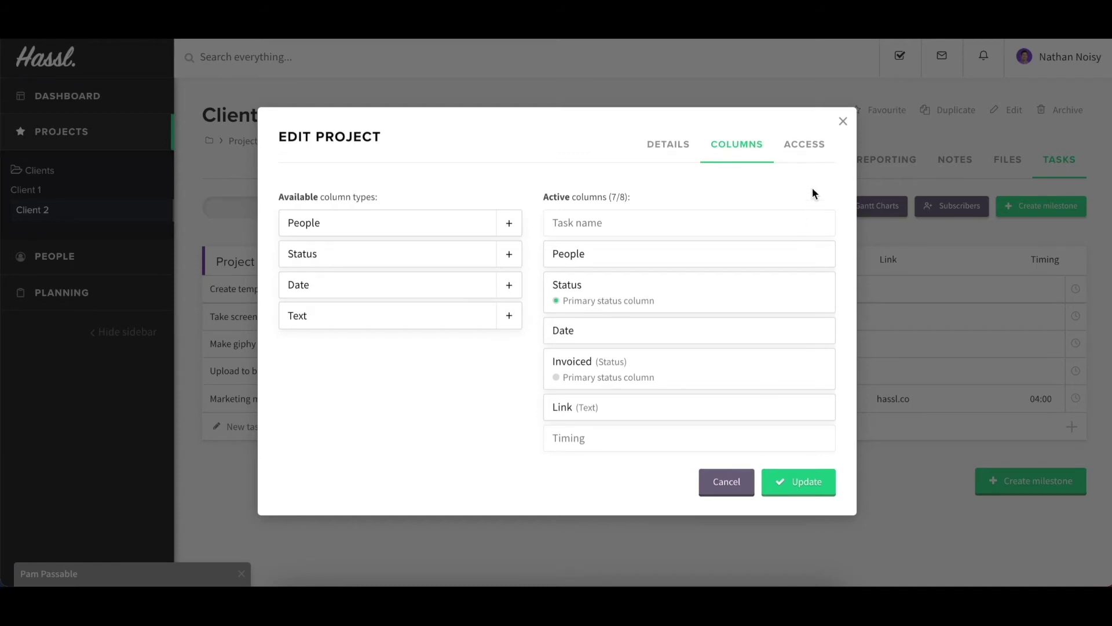
{"action": "left_click", "coordinate": [811, 152]}
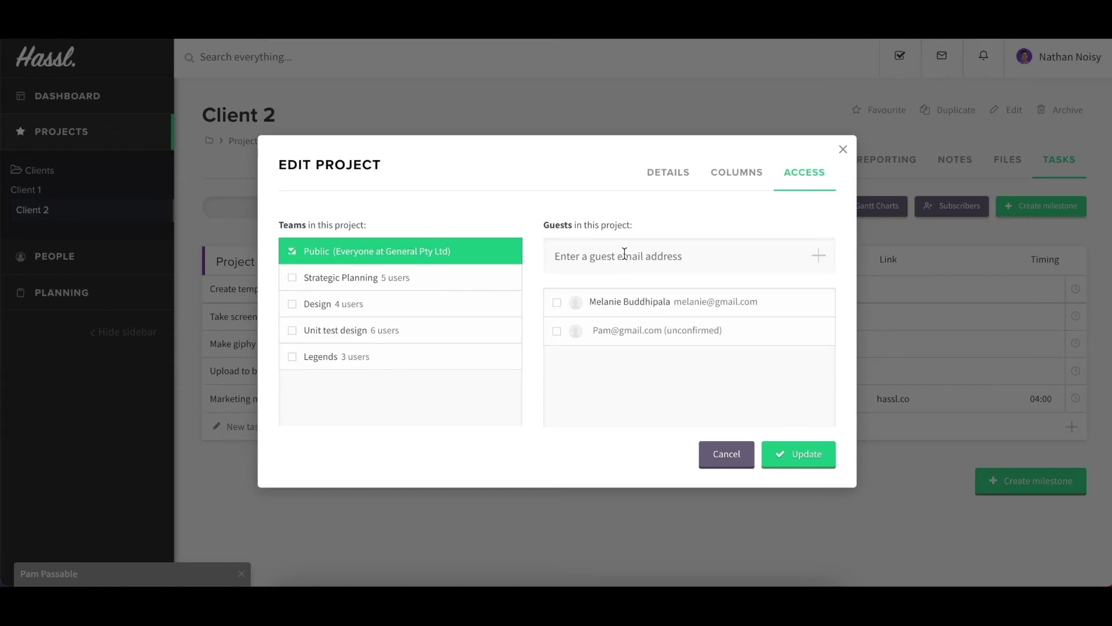
{"action": "left_click", "coordinate": [843, 150]}
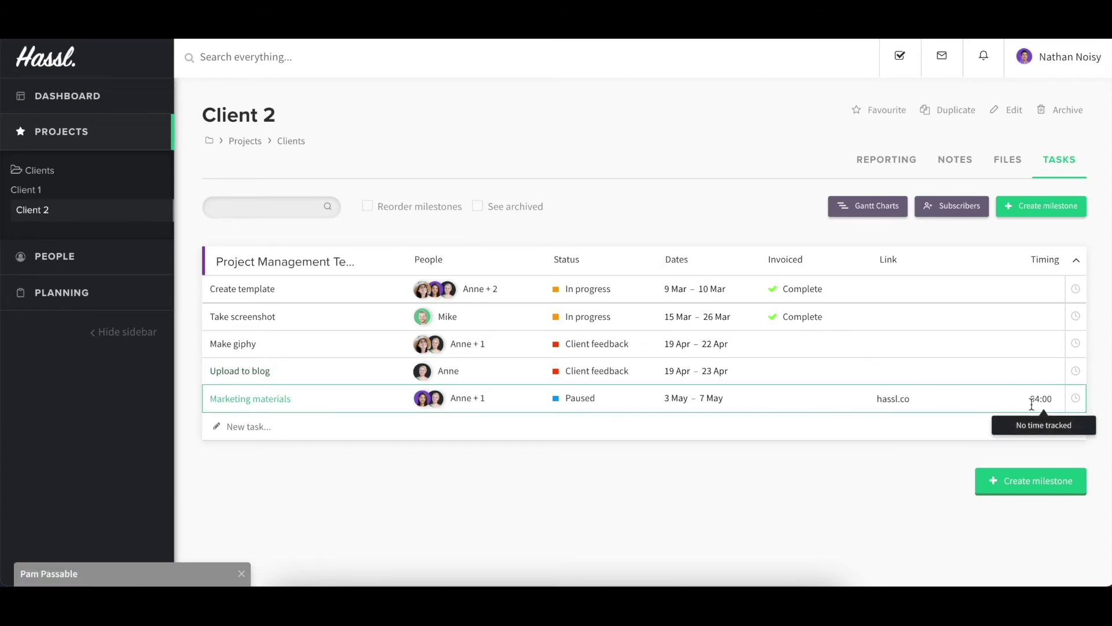
Start the timer on Client 2's Marketing materials task and pause it.
{"action": "left_click", "coordinate": [249, 399]}
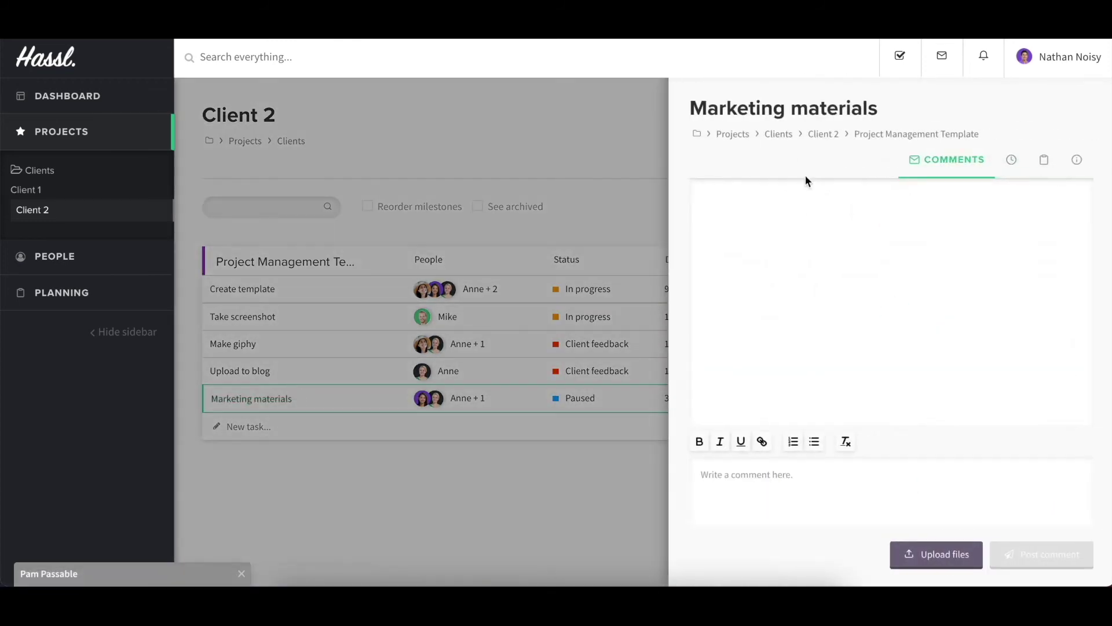
{"action": "left_click", "coordinate": [1012, 170]}
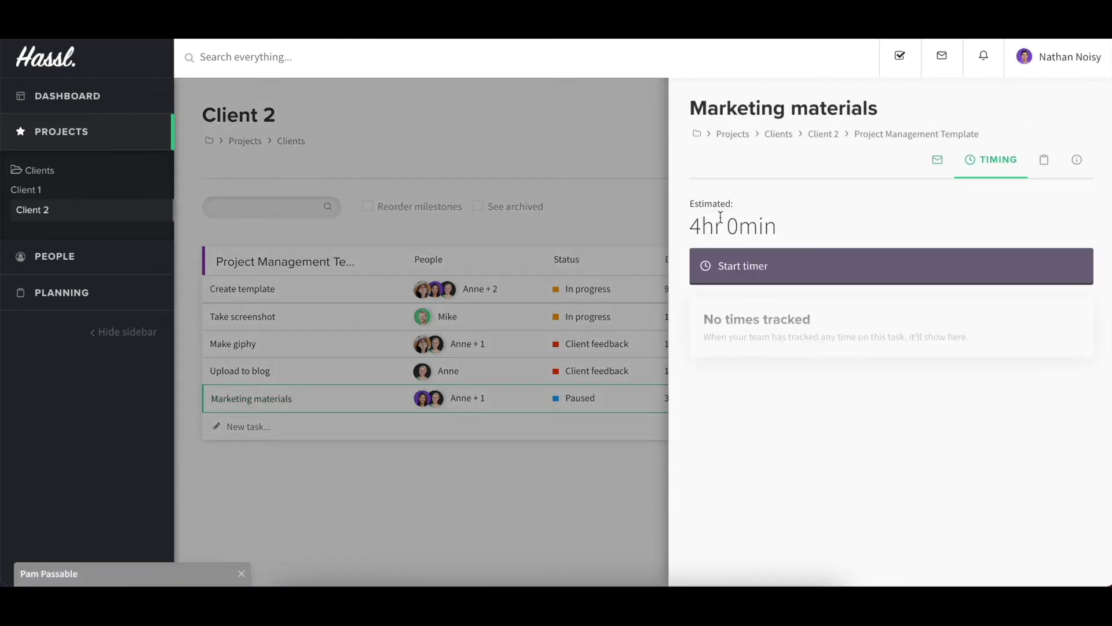
{"action": "left_click", "coordinate": [809, 267]}
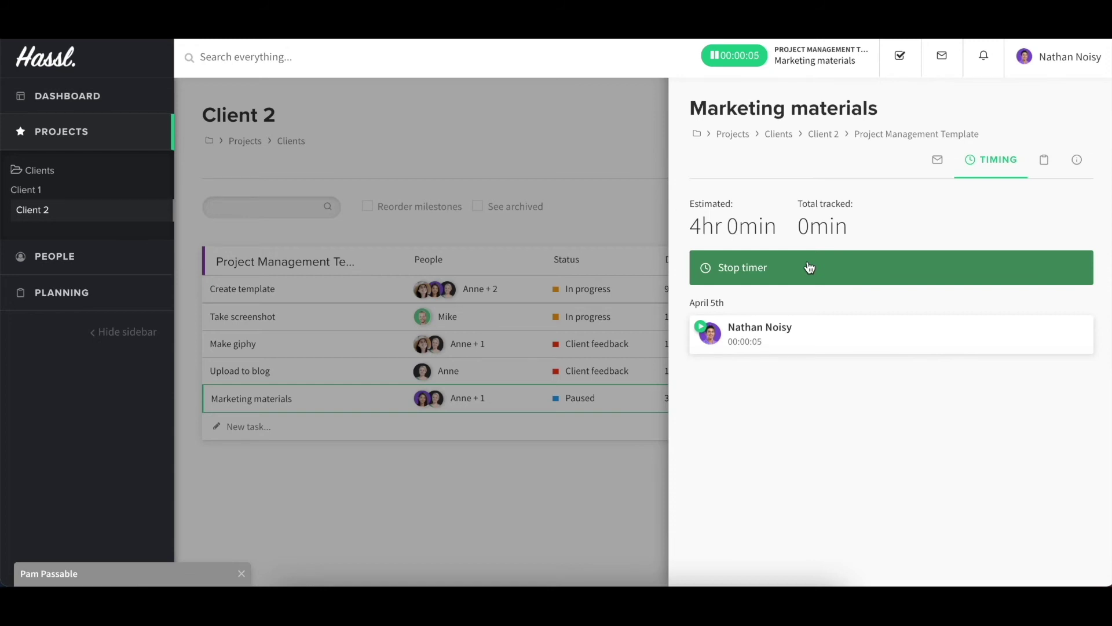
{"action": "left_click", "coordinate": [716, 57]}
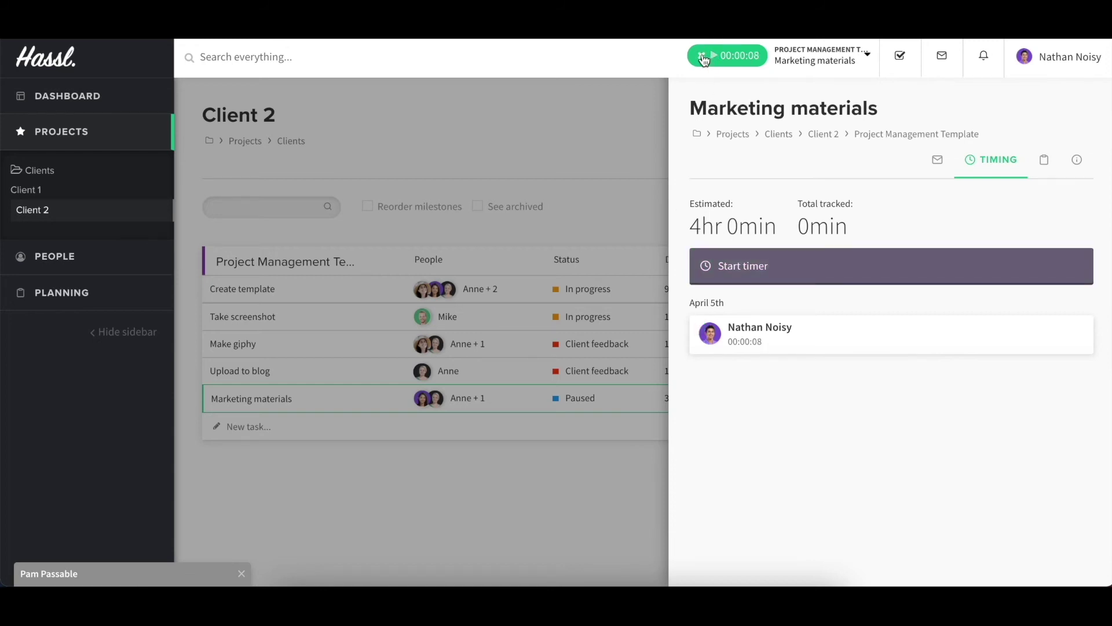
Check the list of tracked timers, and close the Marketing materials task details.
{"action": "left_click", "coordinate": [869, 60]}
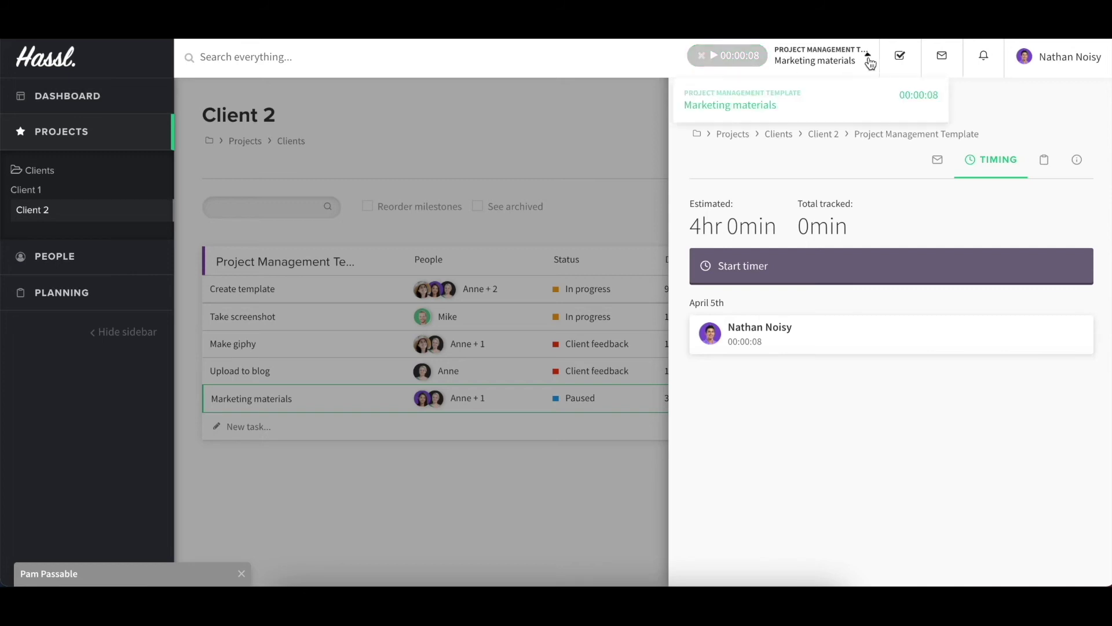
{"action": "left_click", "coordinate": [869, 61]}
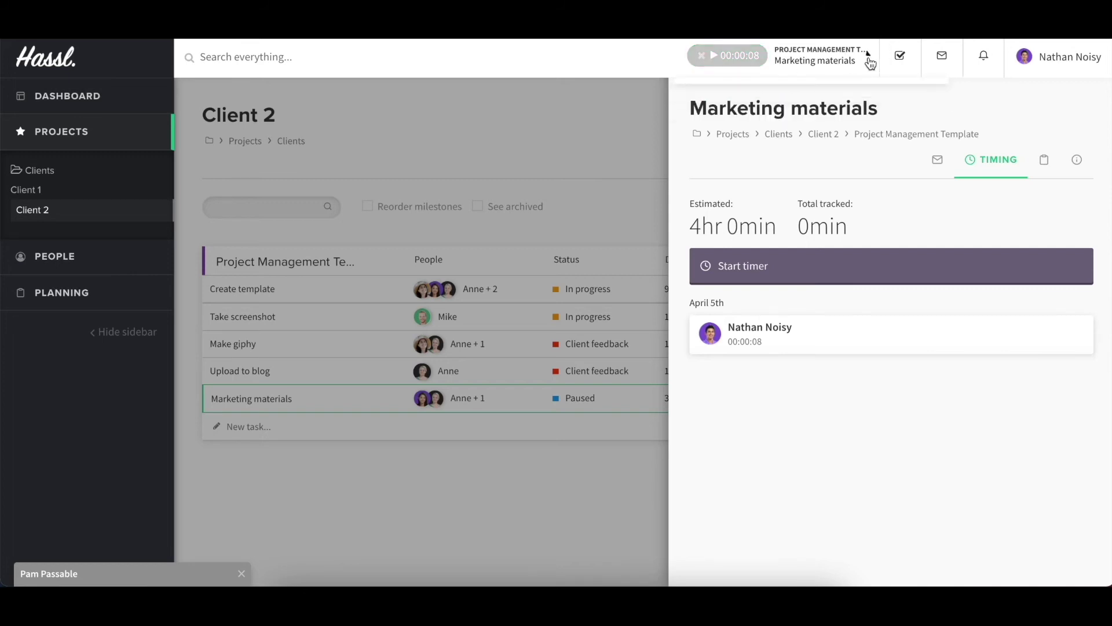
{"action": "left_click", "coordinate": [650, 116]}
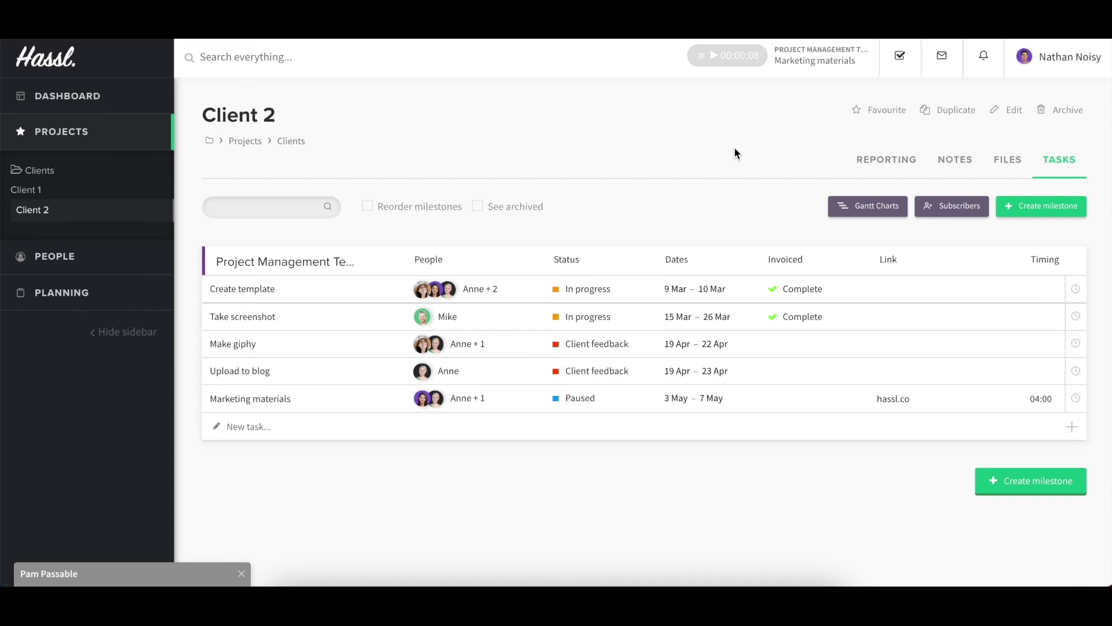
Export the Client 2 project's Gantt chart to Excel and return to the task list.
{"action": "left_click", "coordinate": [877, 209]}
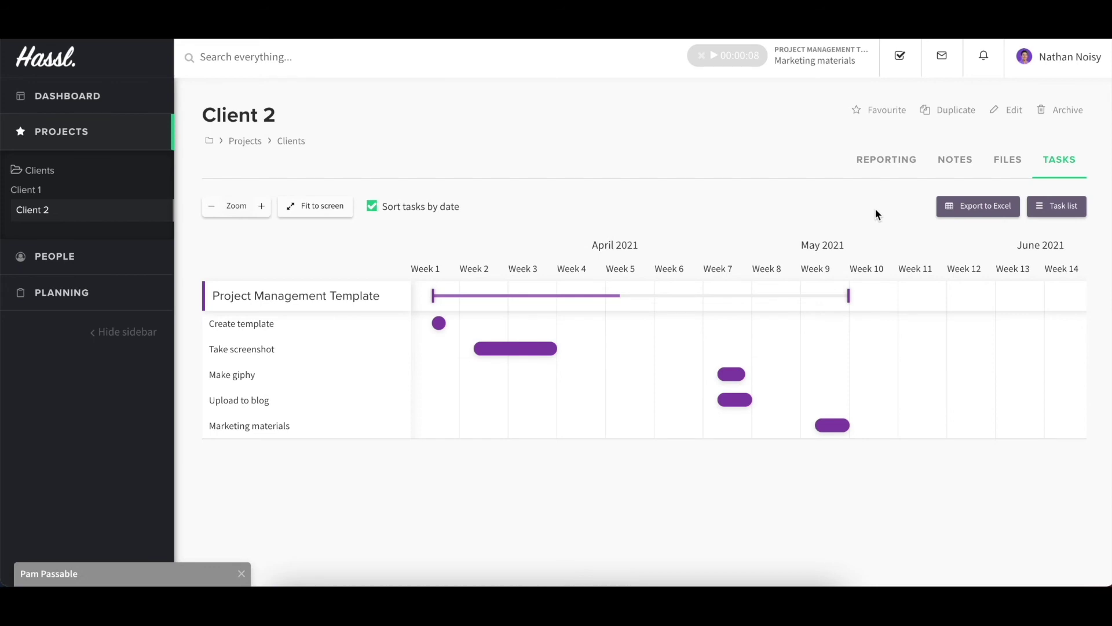
{"action": "left_click", "coordinate": [967, 214]}
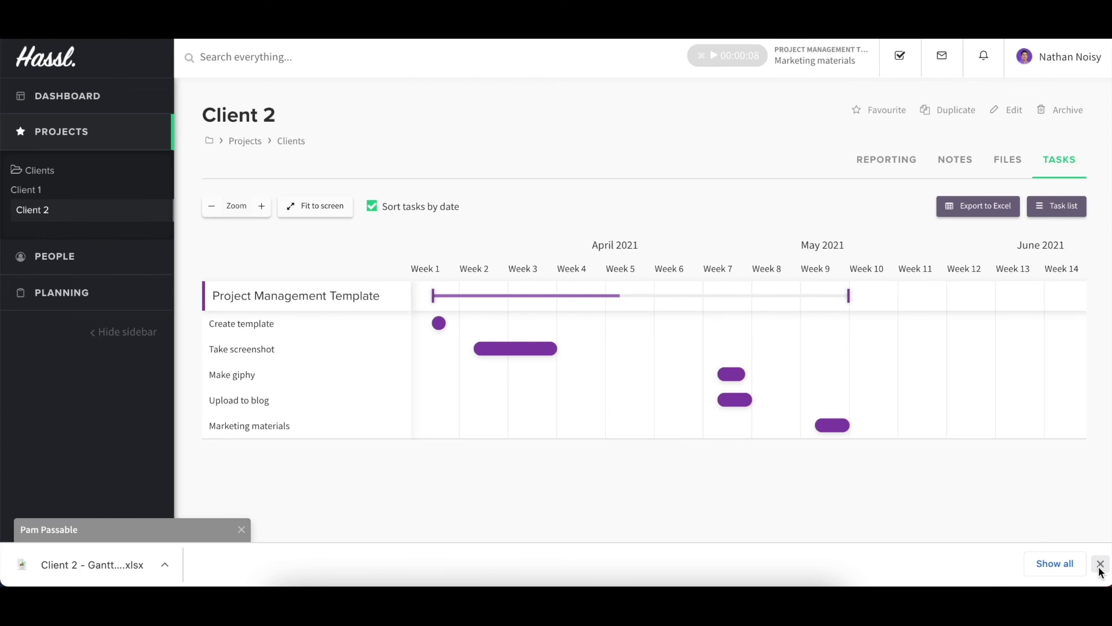
{"action": "left_click", "coordinate": [1100, 563]}
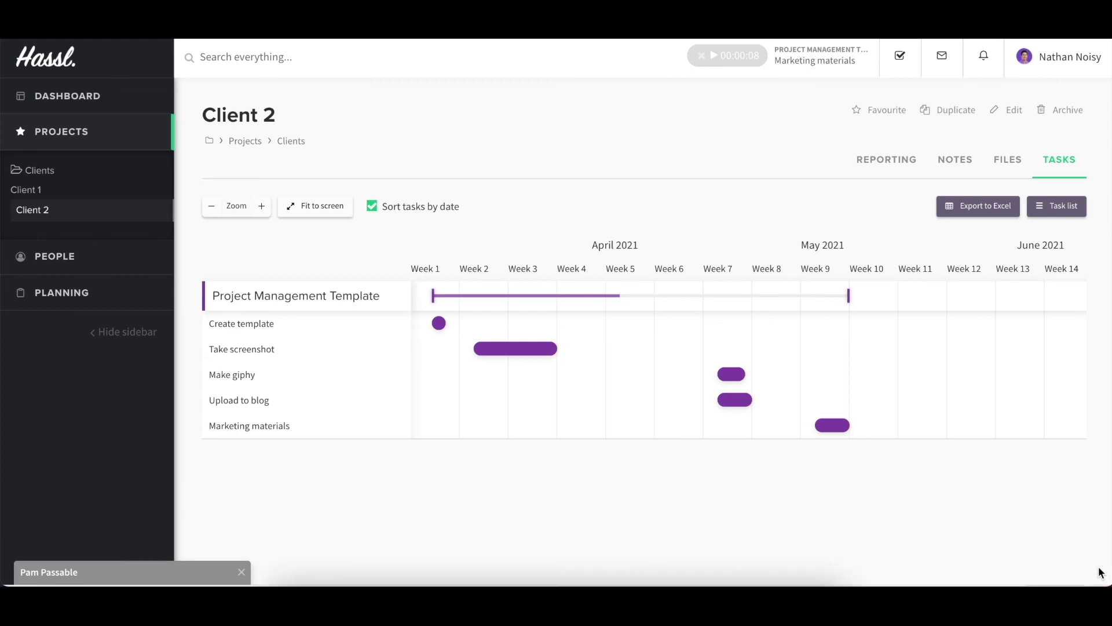
{"action": "mouse_move", "coordinate": [118, 215]}
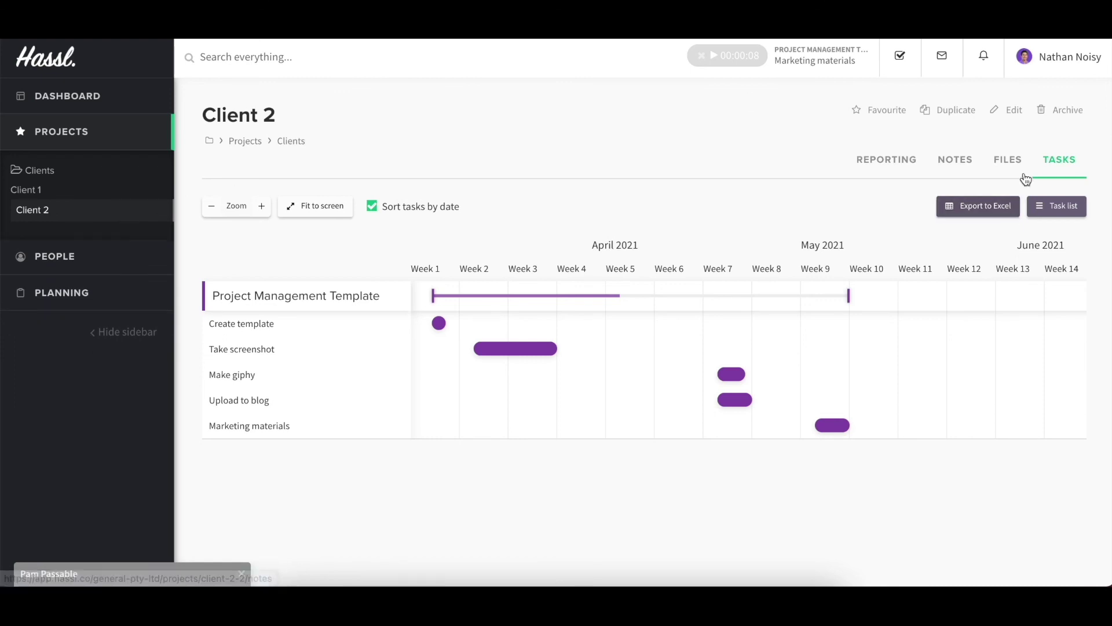
{"action": "left_click", "coordinate": [1058, 210]}
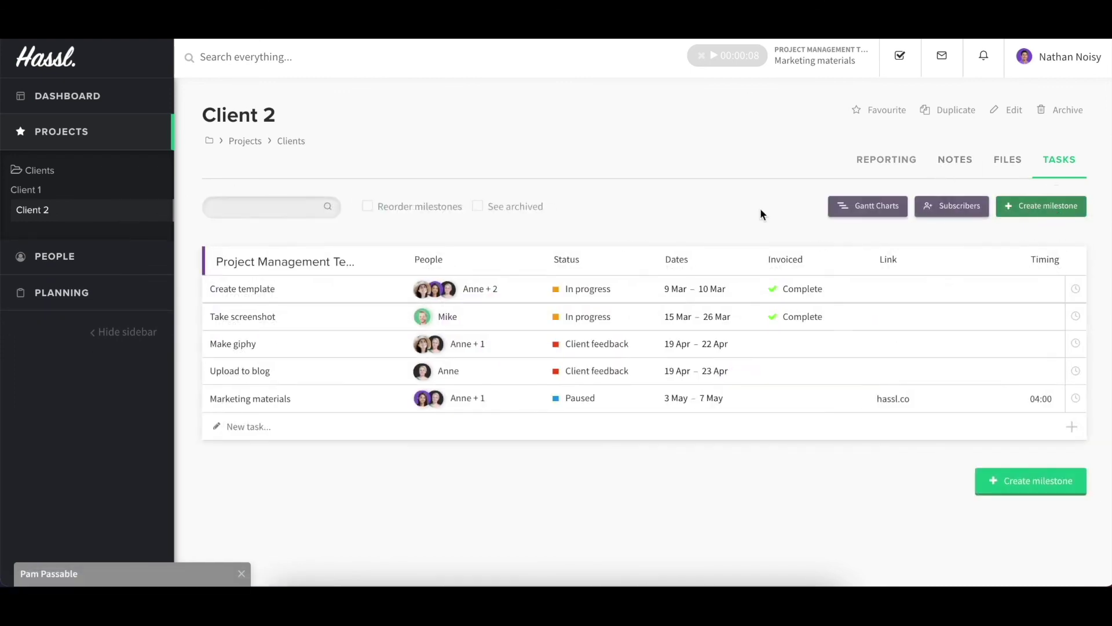
Rename the Client 1 project's milestone to April Tasks.
{"action": "left_click", "coordinate": [82, 191]}
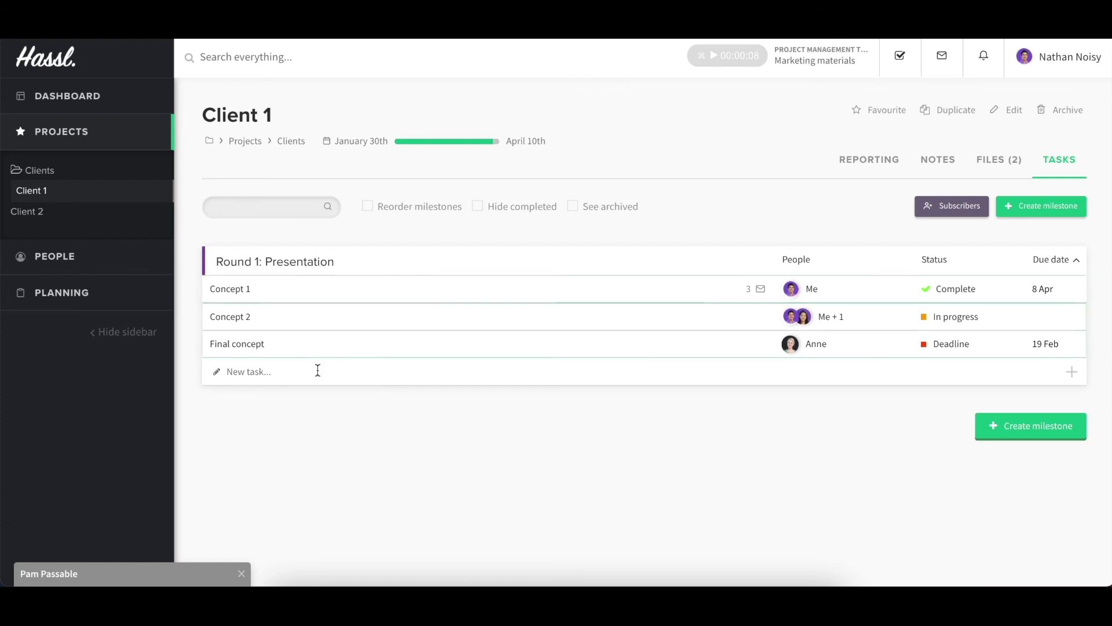
{"action": "left_click", "coordinate": [745, 261]}
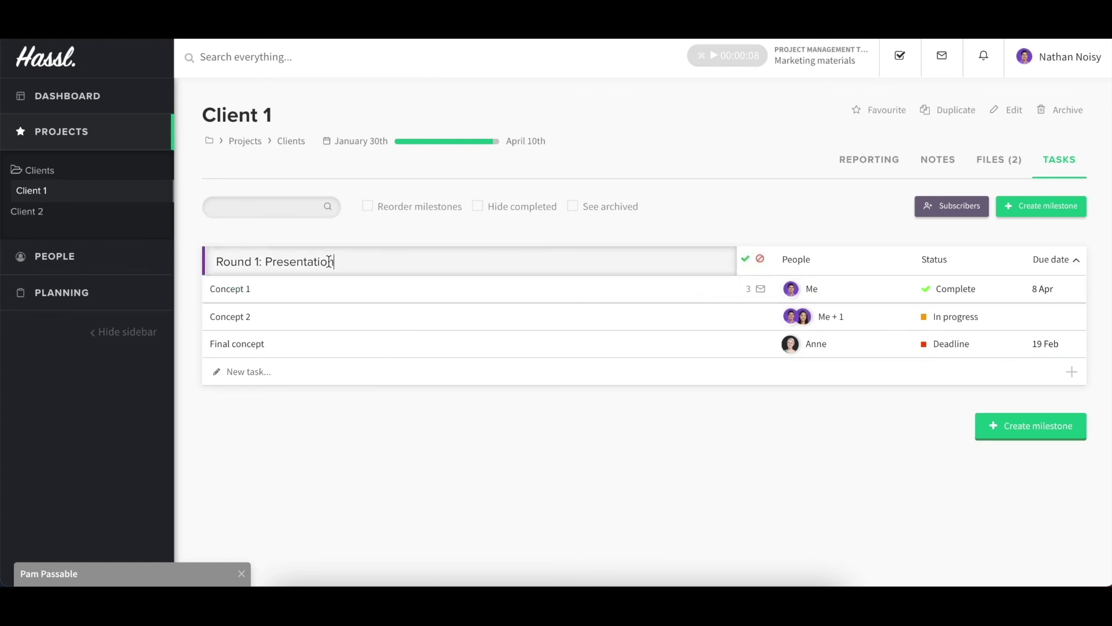
{"action": "left_click_drag", "start_coordinate": [335, 261], "coordinate": [199, 262]}
{"action": "key", "text": "BackSpace"}
{"action": "type", "text": "April Tasks"}
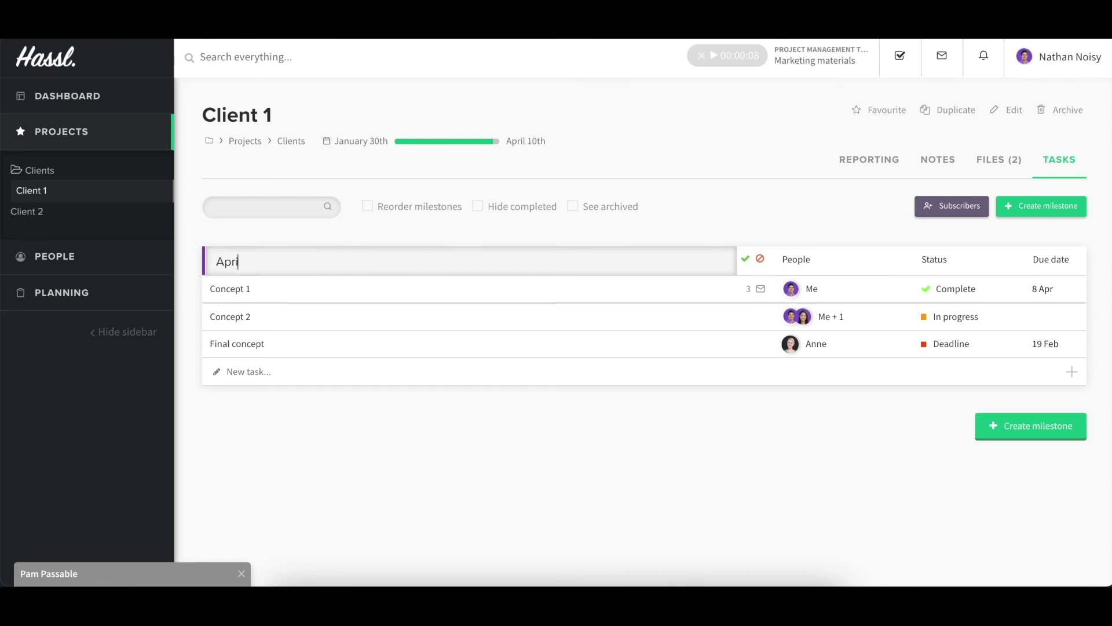
{"action": "left_click", "coordinate": [746, 260]}
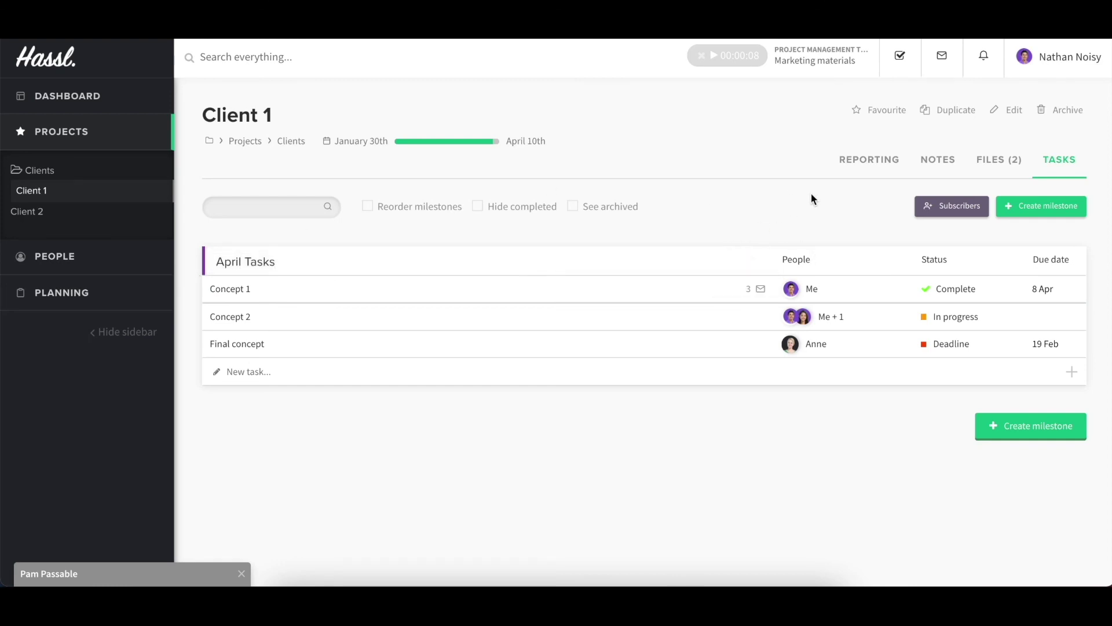
Enable time tracking for the Client 1 project.
{"action": "left_click", "coordinate": [1009, 110]}
{"action": "left_click", "coordinate": [819, 318]}
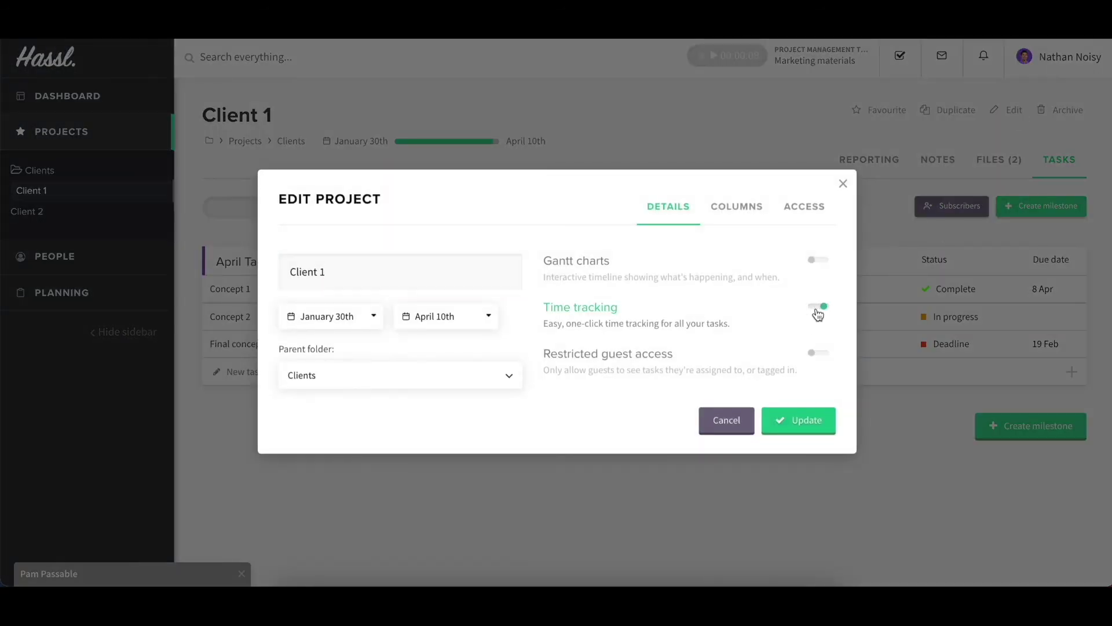
{"action": "left_click", "coordinate": [794, 418]}
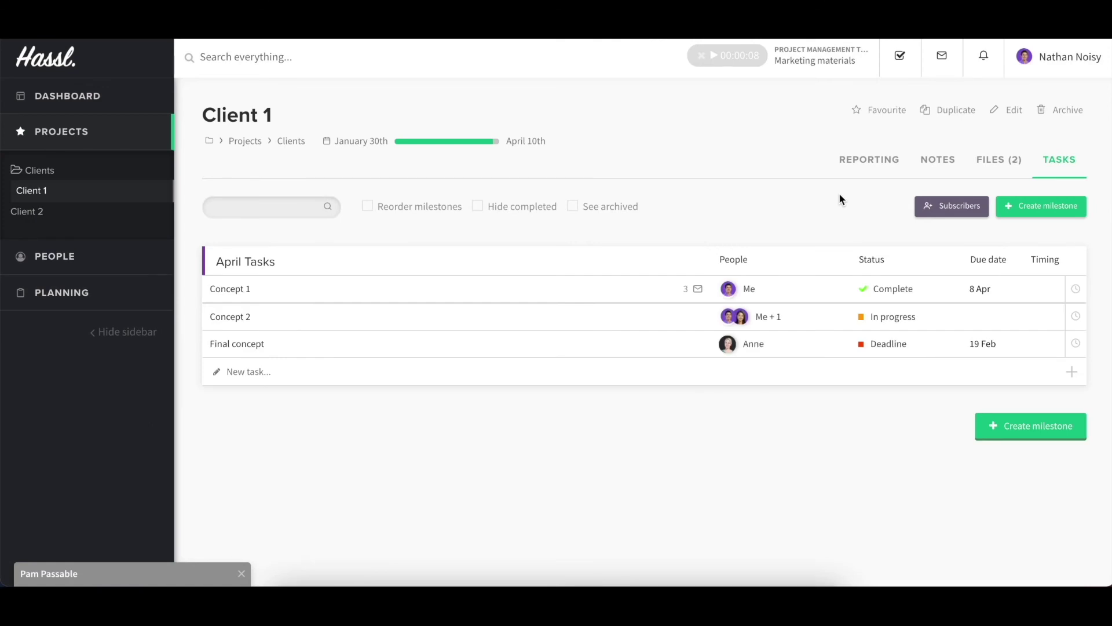
Set the time estimates to 08:00 for Concept 1, 10:00 for Concept 2 and 12:00 for Final concept.
{"action": "left_click", "coordinate": [1042, 290]}
{"action": "type", "text": "8:00"}
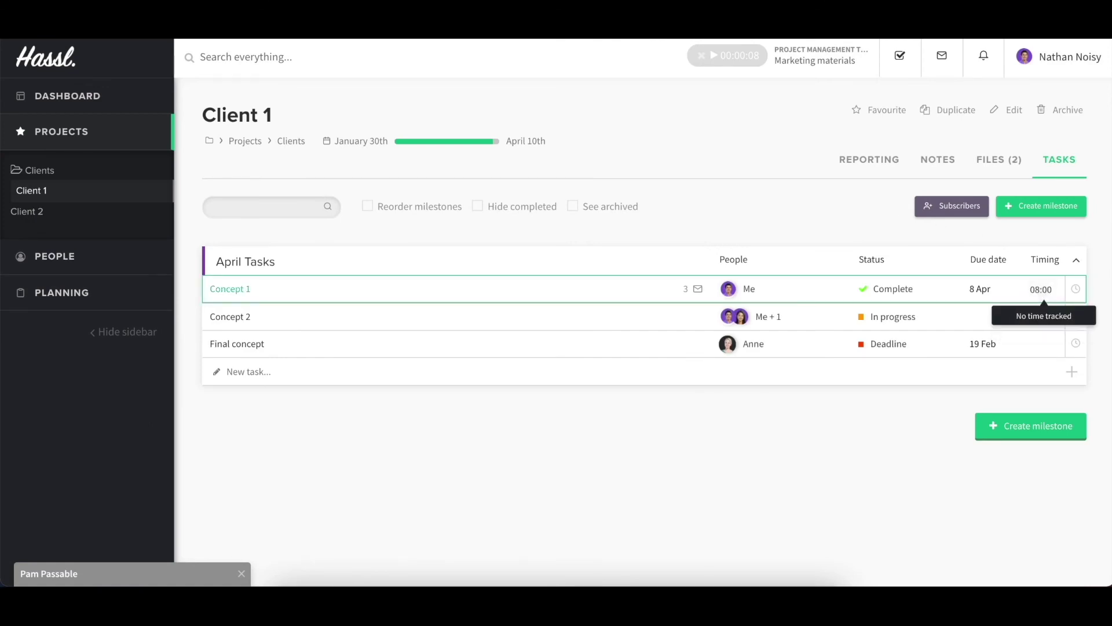
{"action": "left_click", "coordinate": [1039, 316]}
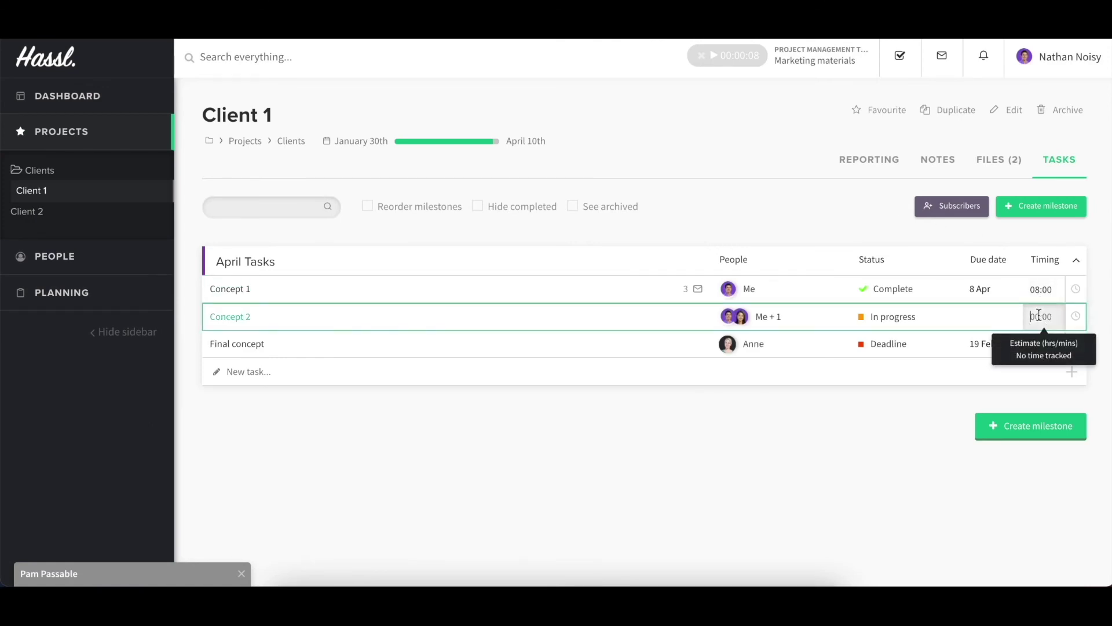
{"action": "type", "text": "10"}
{"action": "left_click", "coordinate": [1025, 334]}
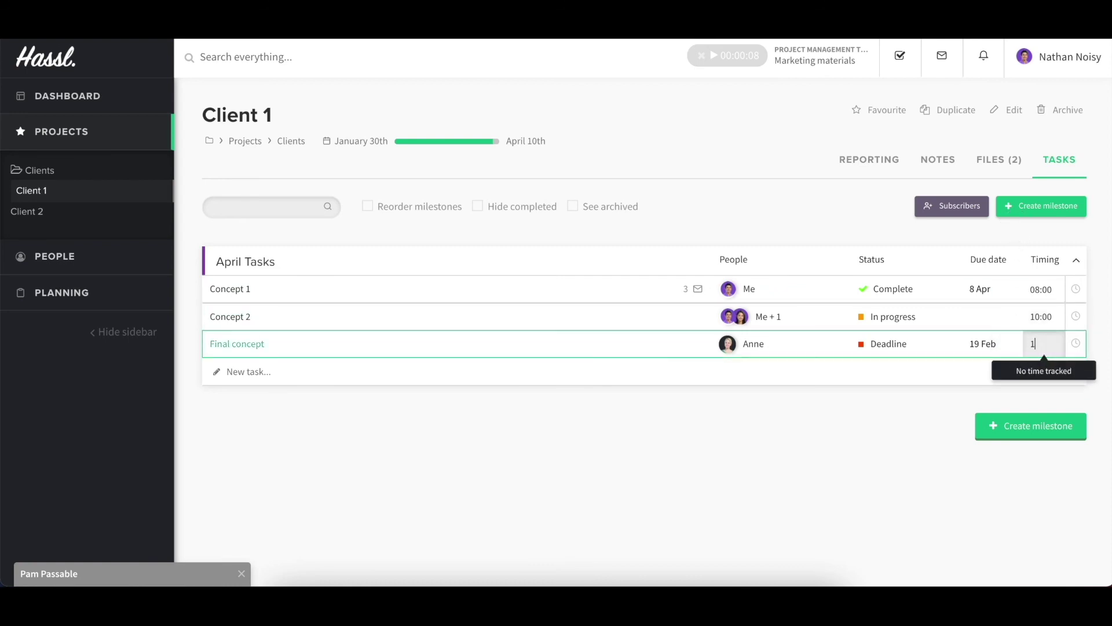
{"action": "type", "text": "12:00"}
{"action": "left_click", "coordinate": [794, 485]}
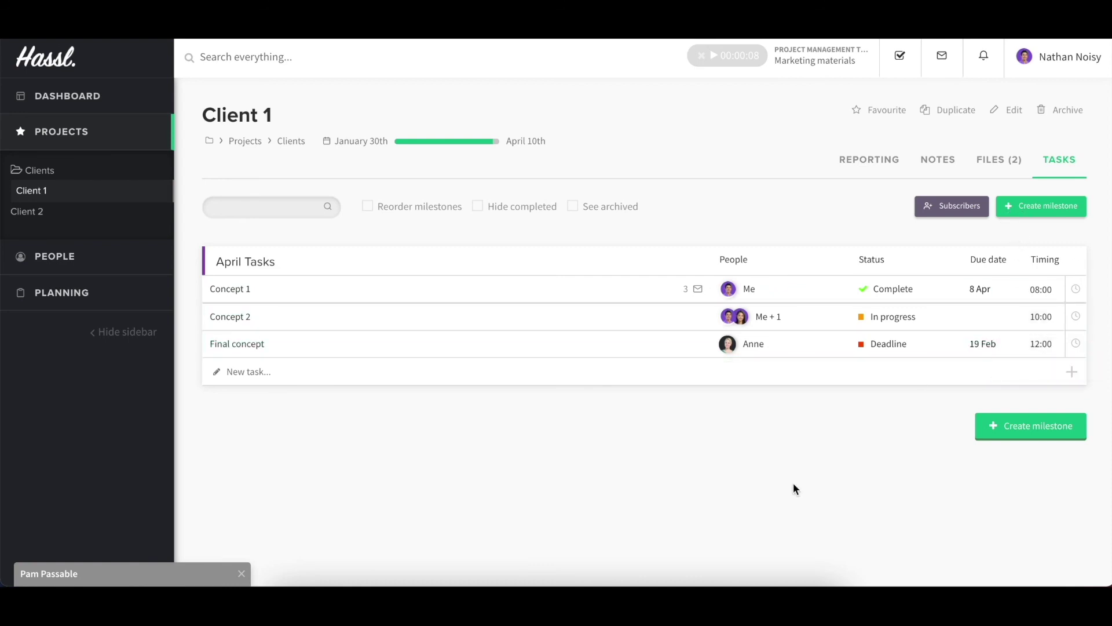